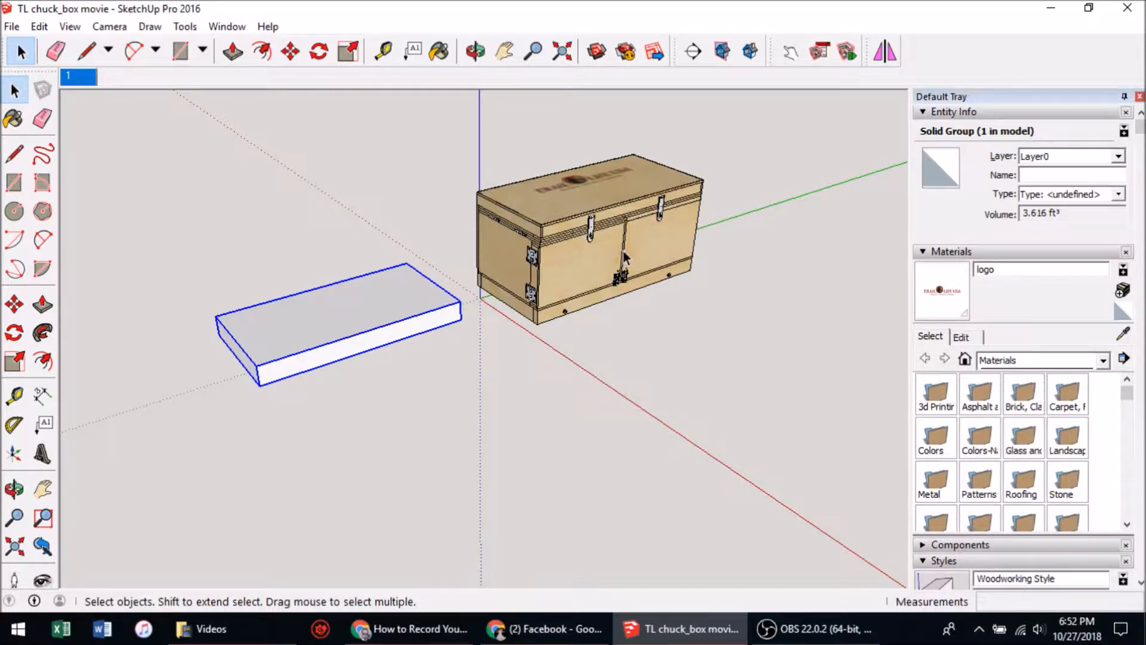
- Draw a rectangle of about 117 in² on the open ground in front of the chuck box and push/pull it up about 5 5/8 in
mouse_move(599, 257)
middle_down()
mouse_move(589, 259)
mouse_move(629, 281)
mouse_move(589, 245)
middle_up()
key(r)
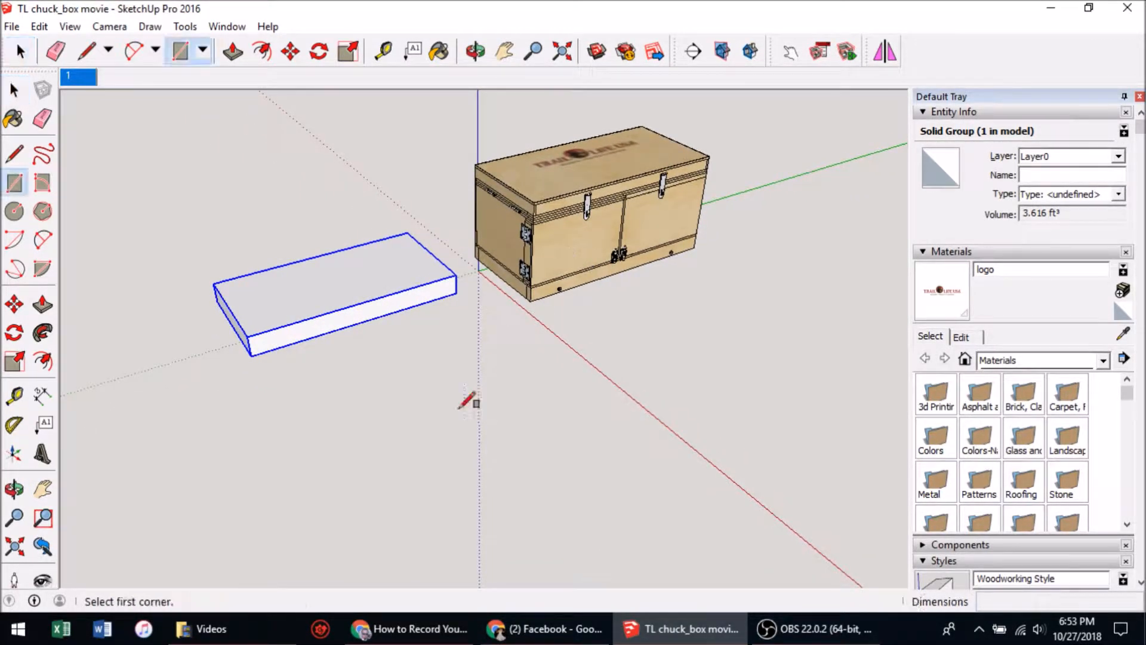
click(456, 437)
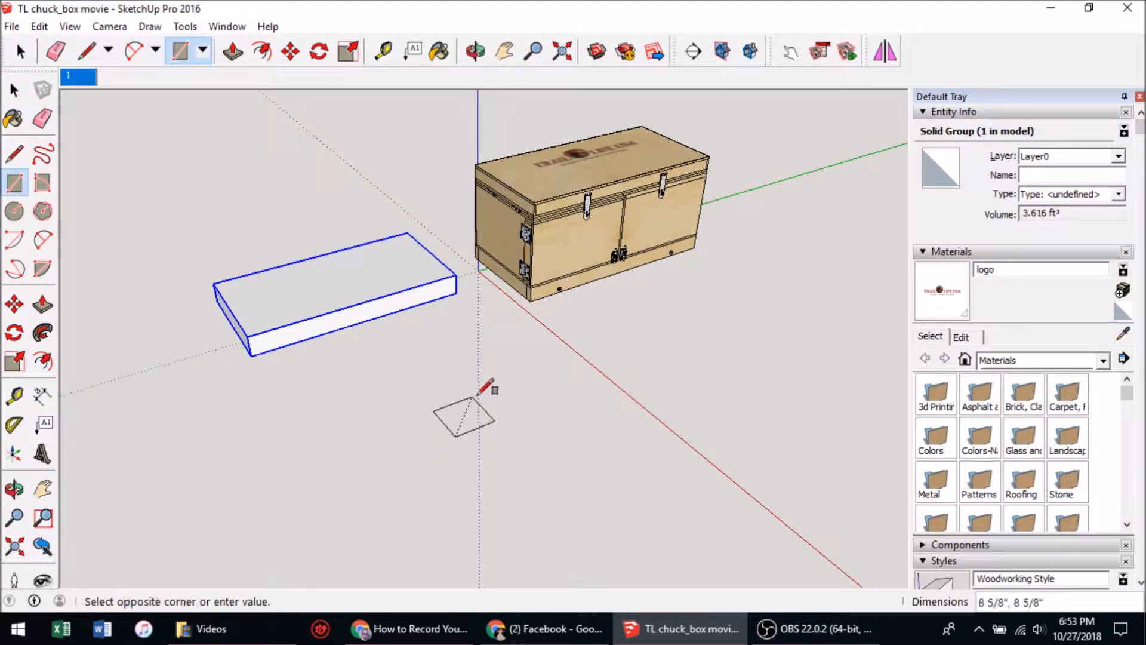
click(493, 391)
key(p)
drag(476, 415, 476, 395)
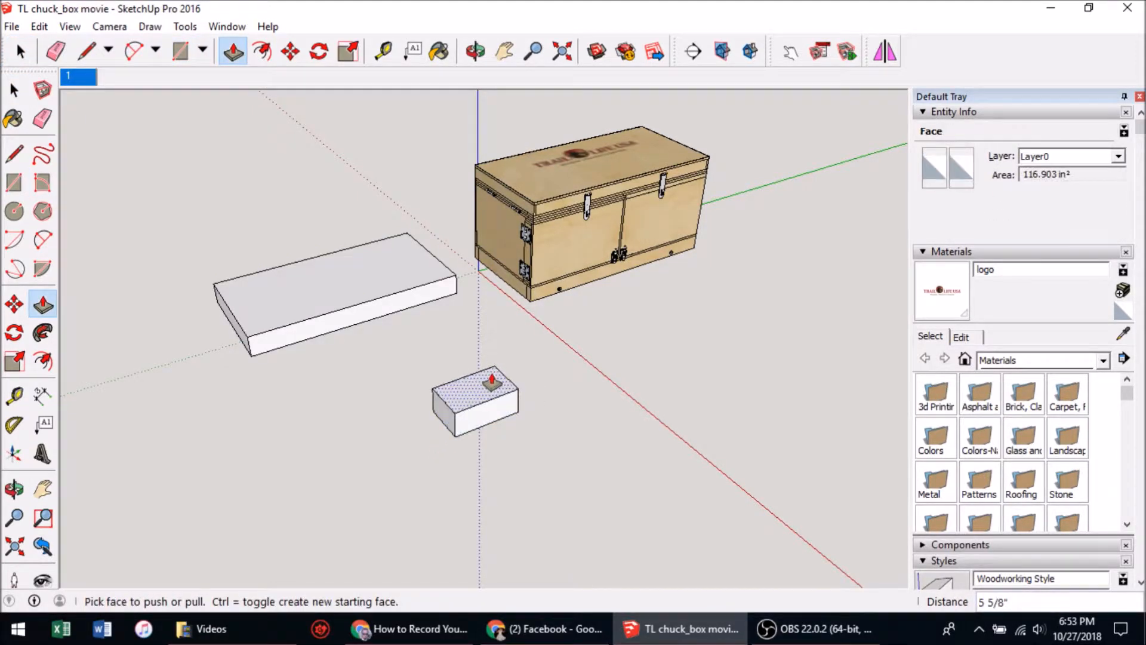
key(space)
- Try drawing a small rectangle at the front corner of the ungrouped block's top face and pulling it up
scroll(466, 406, up, 2)
scroll(453, 406, up, 3)
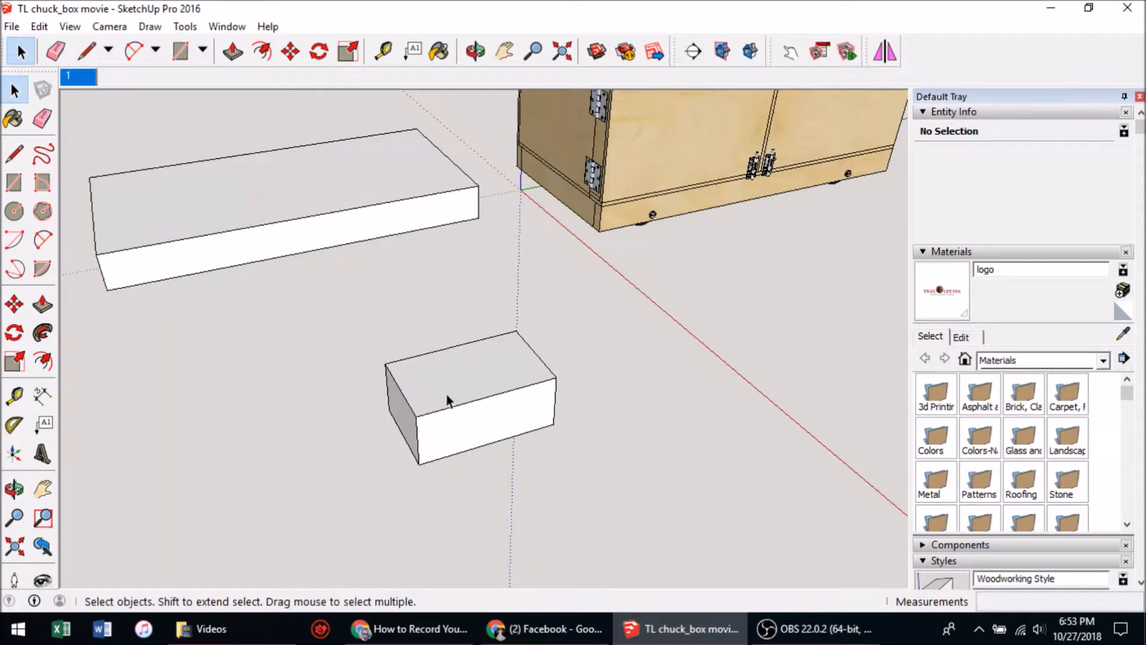
key(r)
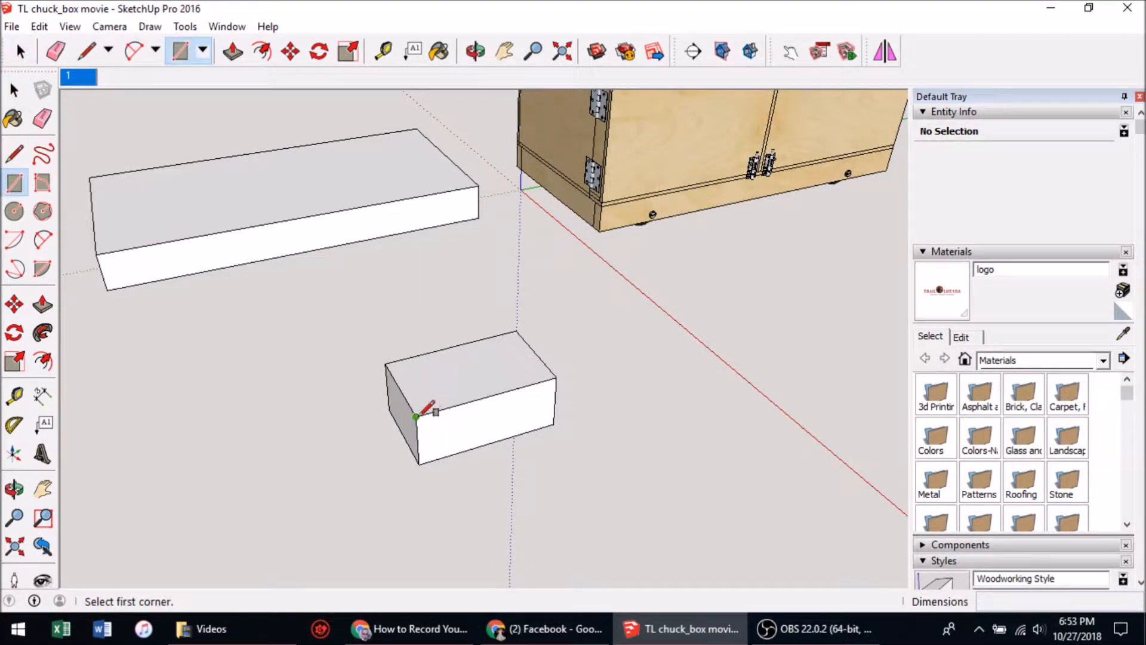
click(416, 417)
click(442, 380)
key(p)
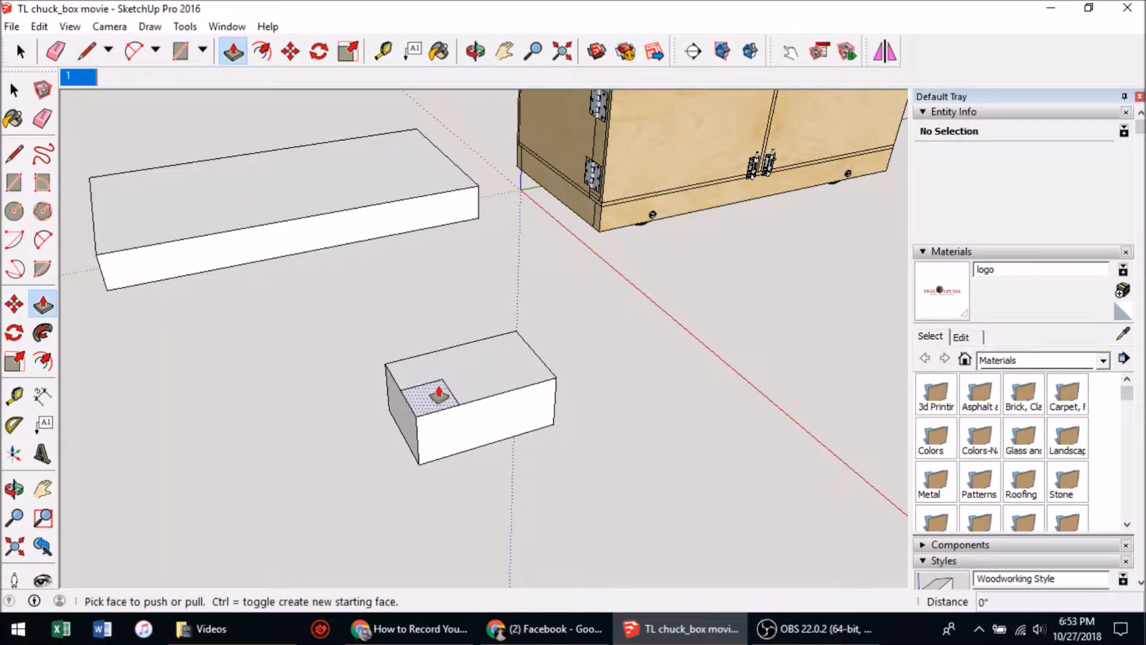
scroll(442, 391, up, 3)
mouse_move(437, 399)
mouse_down()
mouse_move(446, 335)
mouse_move(440, 378)
mouse_move(451, 375)
mouse_up()
key(e)
- Select all connected geometry of the small block and make it a group
key(space)
click(445, 379)
triple_click(446, 379)
right_click(445, 379)
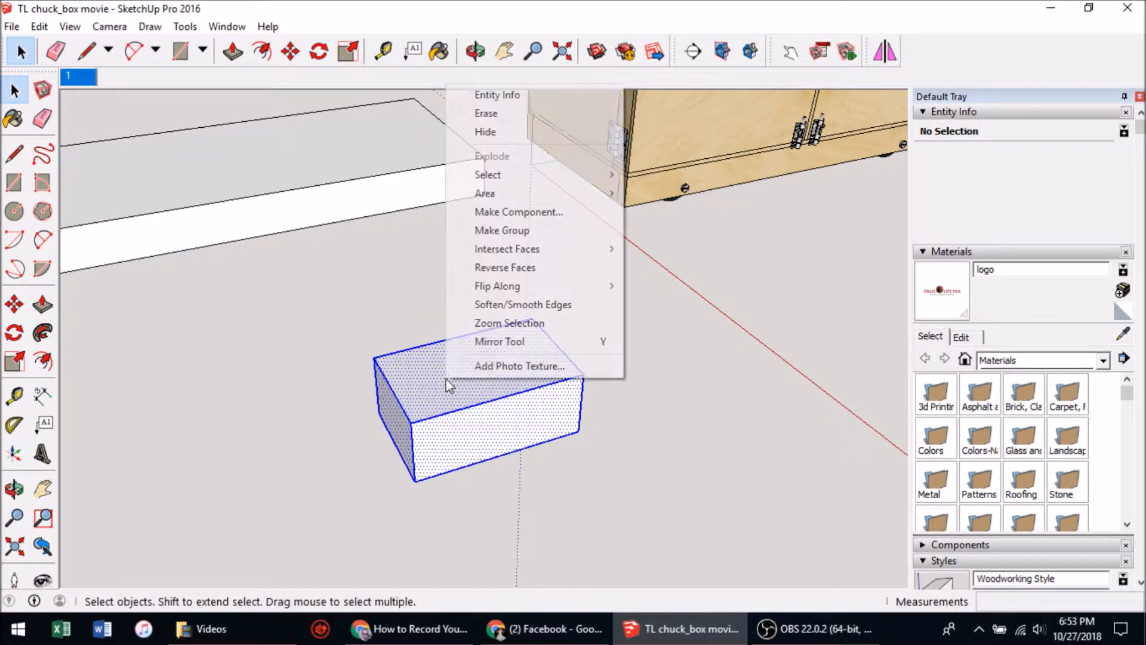
click(527, 233)
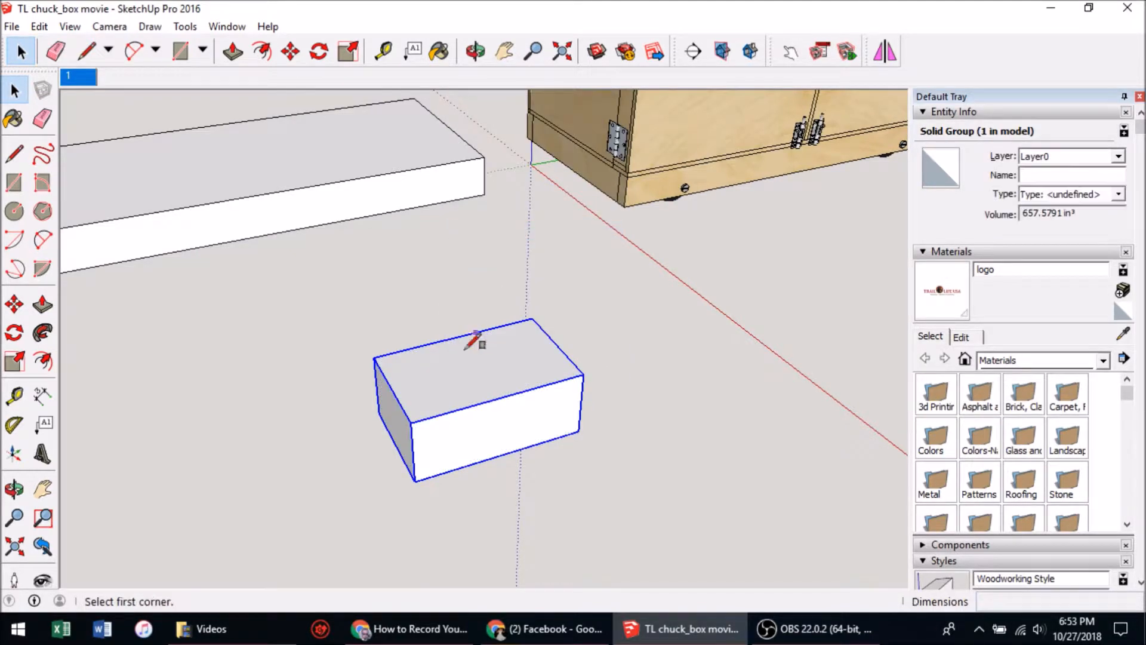
- Draw a small box on the front corner of the grouped block's top, then select only that box and delete it
key(r)
click(411, 422)
click(452, 377)
key(p)
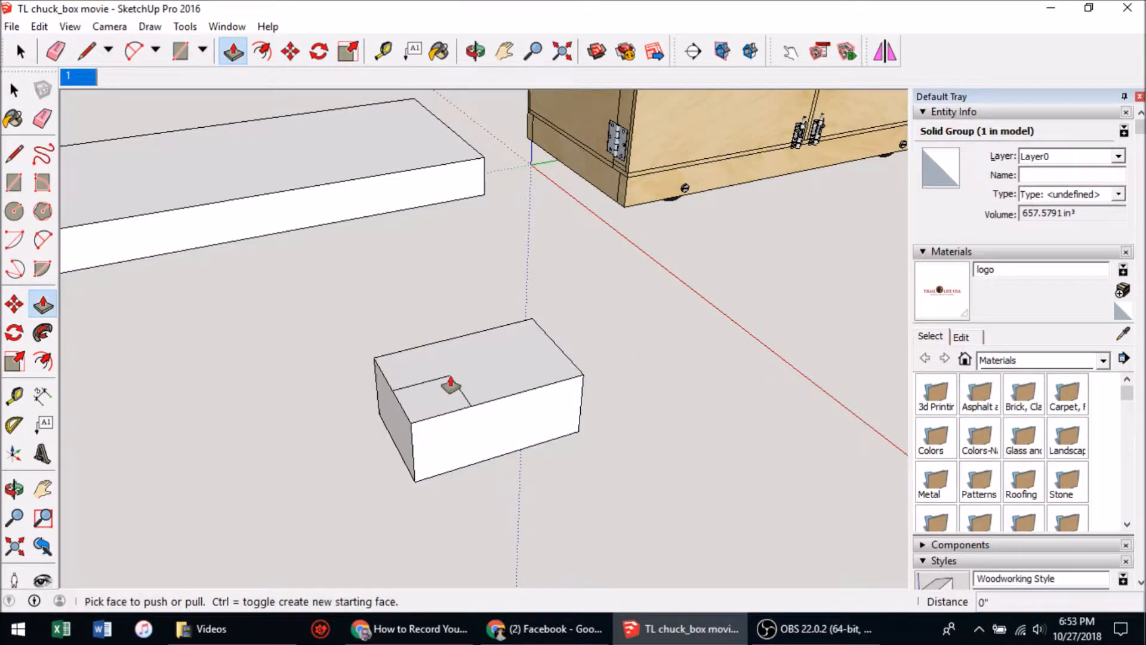
click(448, 384)
click(447, 331)
key(space)
key(Escape)
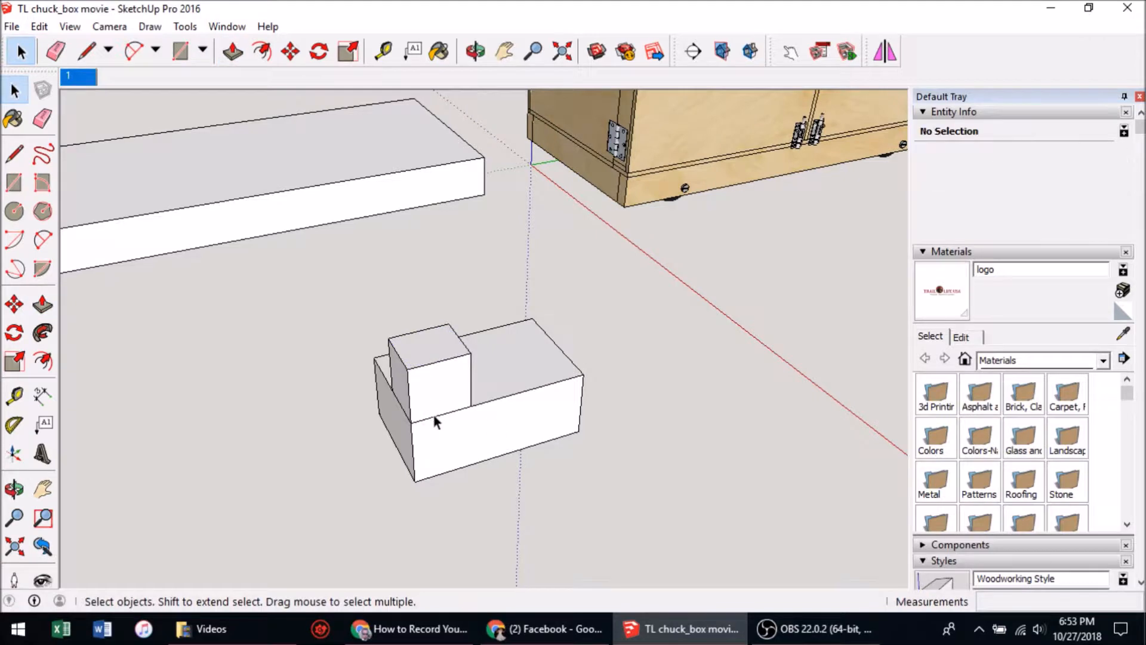
triple_click(446, 381)
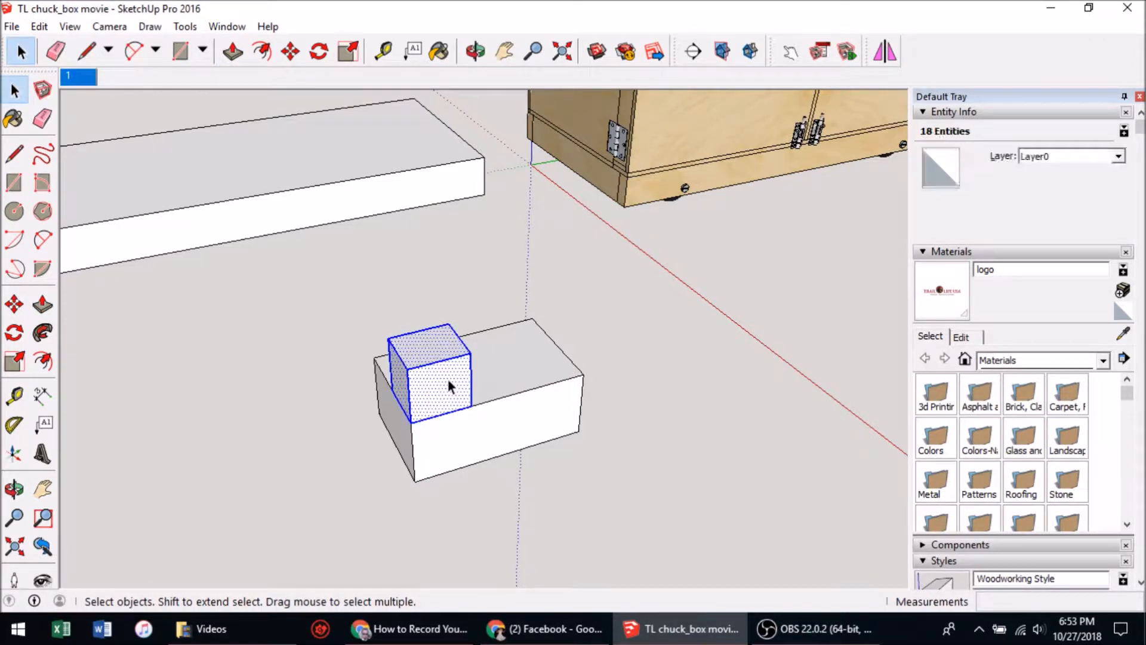
key(Delete)
- Convert the small block's group into a component
middle_drag(454, 378, 471, 376)
click(483, 373)
right_click(487, 375)
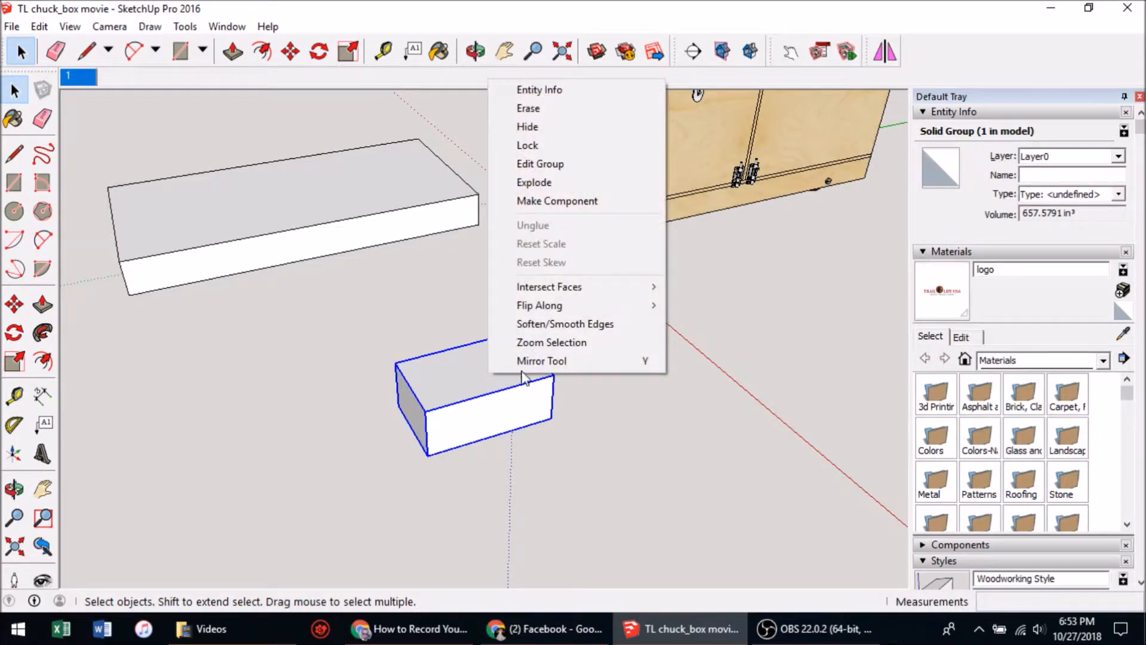
click(617, 203)
middle_drag(496, 353, 496, 366)
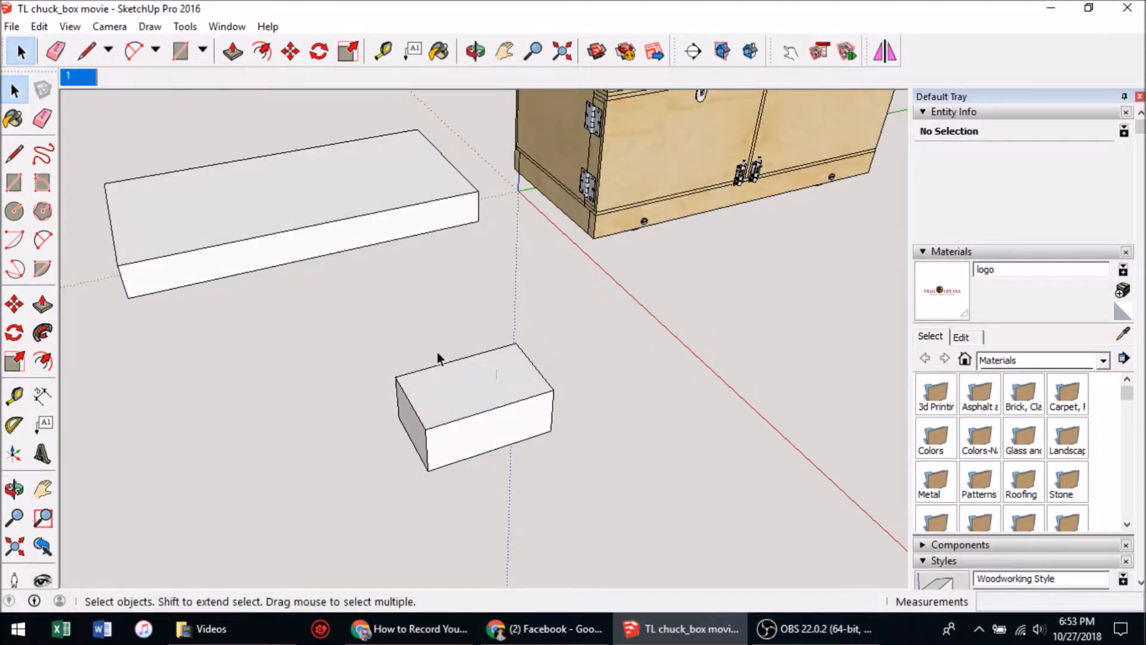
- Copy the small block component about 1' 6 7/8" along the green axis, away from the chuck box
key(m)
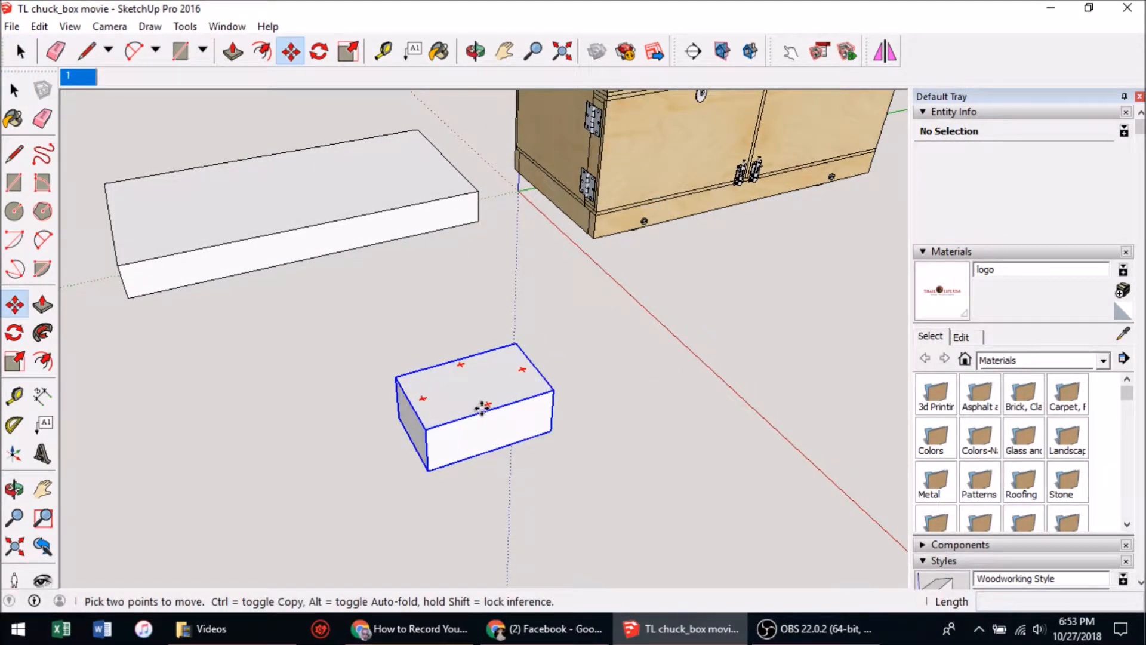
click(472, 416)
key(ctrl)
click(300, 467)
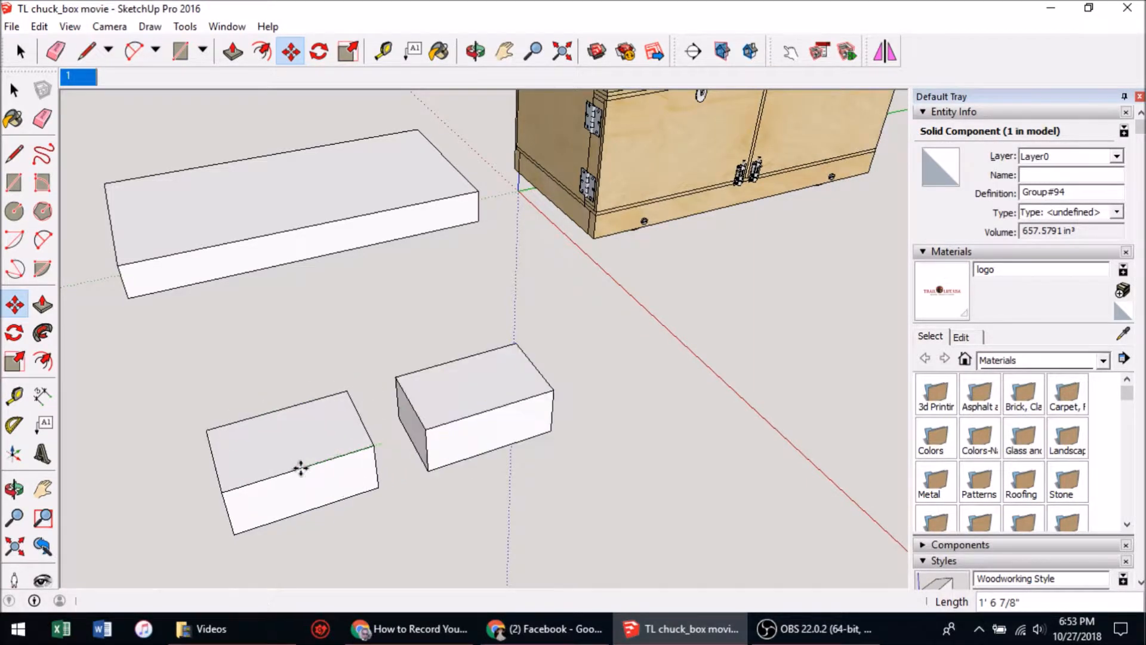
- Open the copied block component for editing and try to push/pull its top face
shift+middle_drag(301, 468, 388, 418)
key(space)
double_click(399, 397)
key(p)
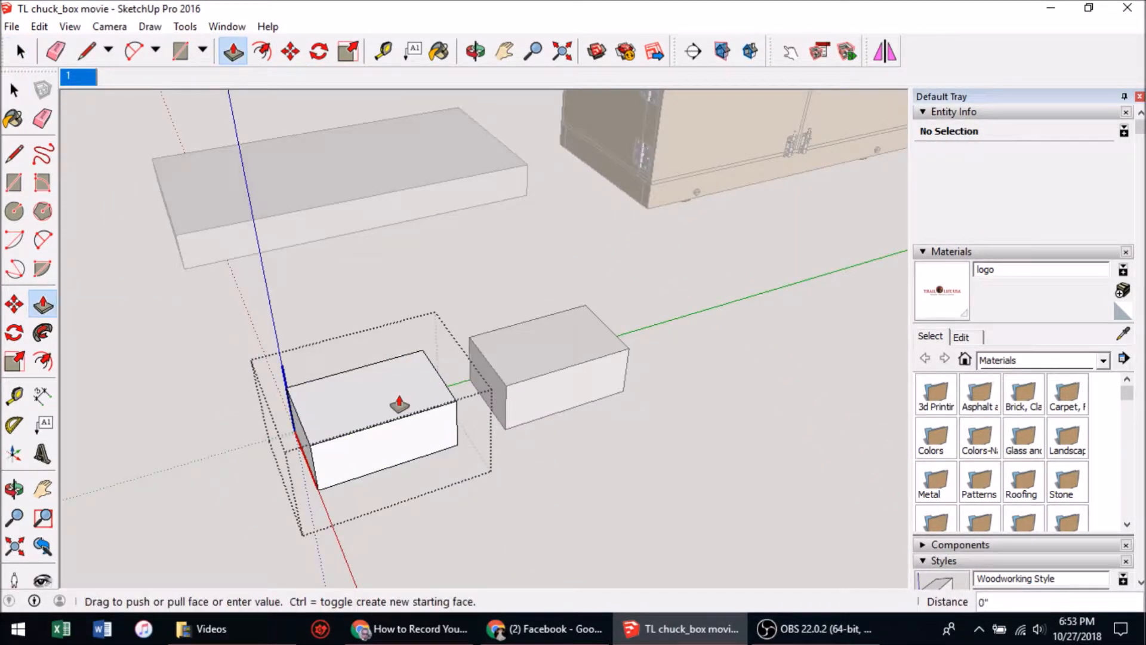
click(400, 397)
key(Escape)
key(space)
key(Escape)
- Delete the copied block component
click(402, 386)
key(Delete)
- Test the chuck box lid's opening animation with the Interact tool
mouse_move(571, 359)
middle_down()
mouse_move(601, 297)
mouse_move(553, 314)
mouse_move(547, 332)
mouse_move(564, 368)
middle_up()
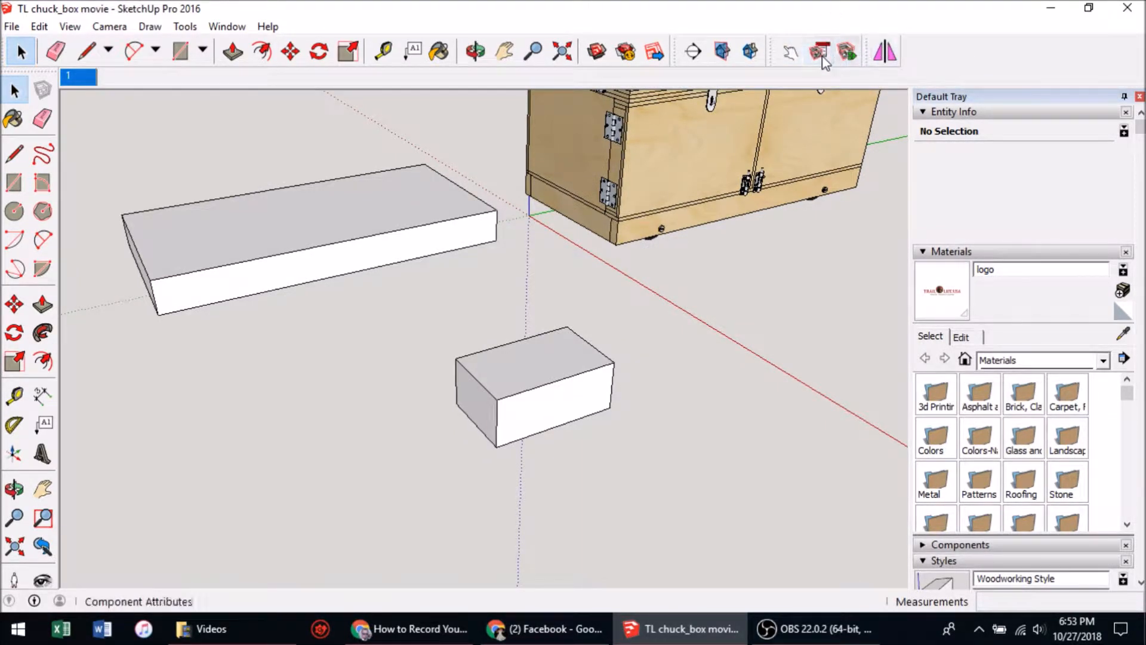
shift+middle_drag(725, 225, 716, 239)
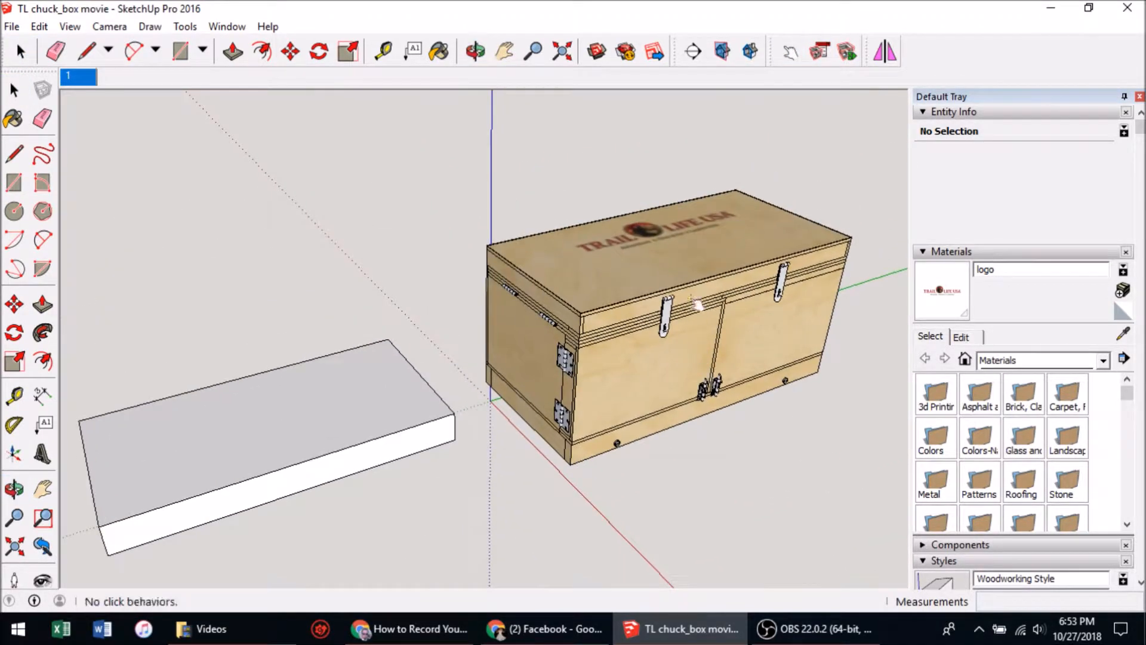
click(642, 239)
click(642, 238)
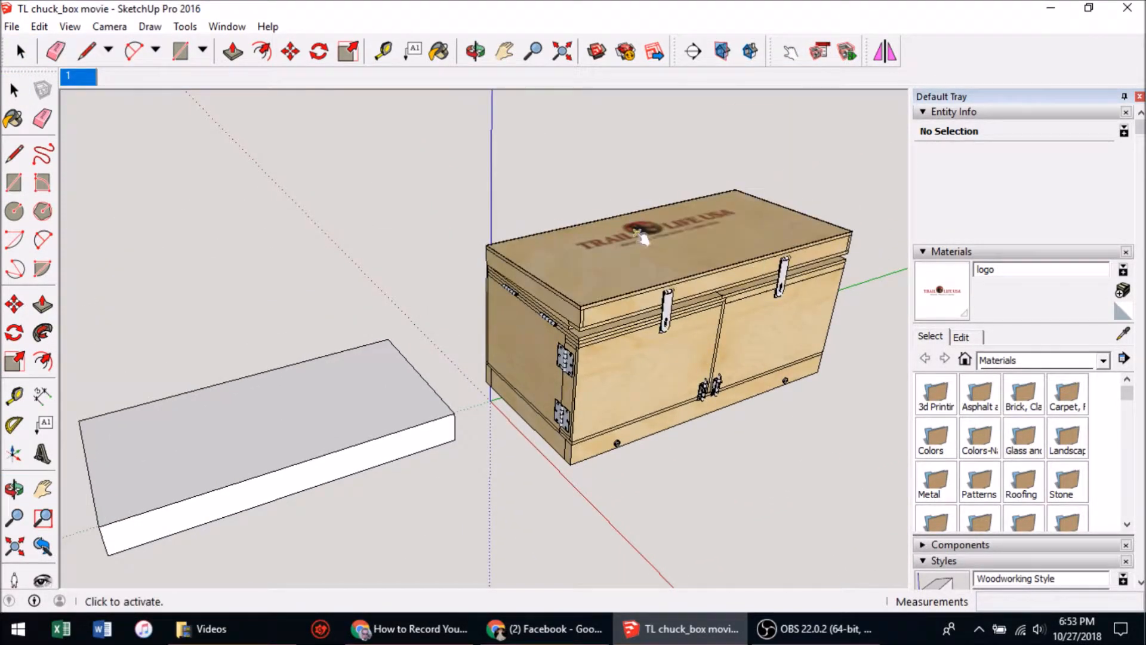
- Check the Component Options window, close it and open the Component Attributes window instead
click(819, 51)
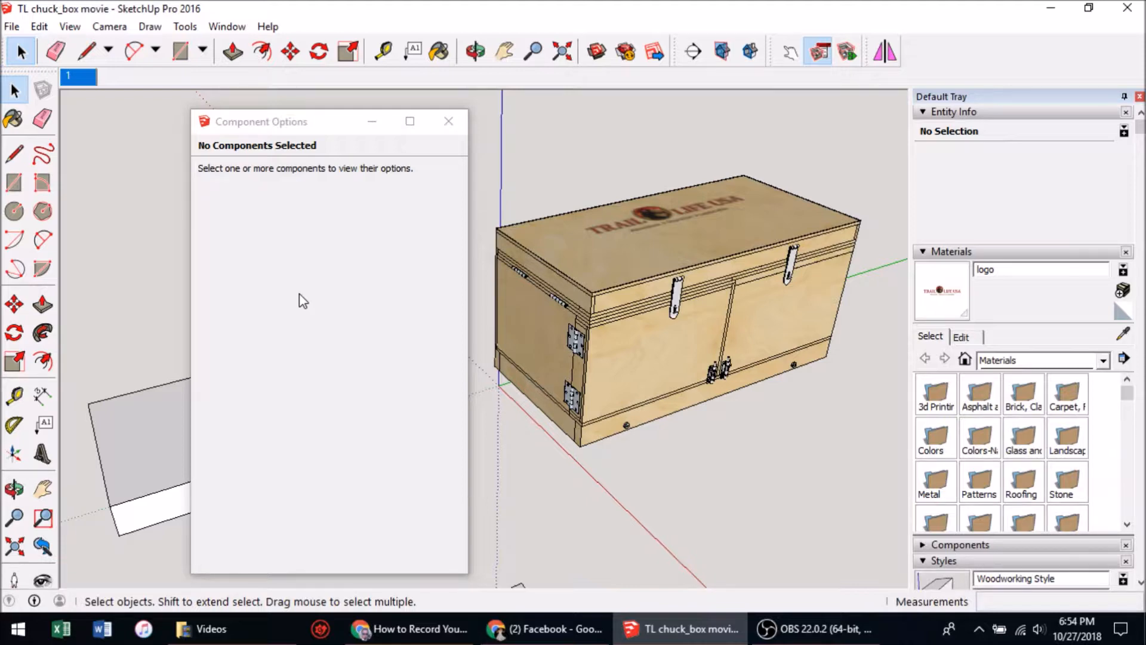
click(448, 121)
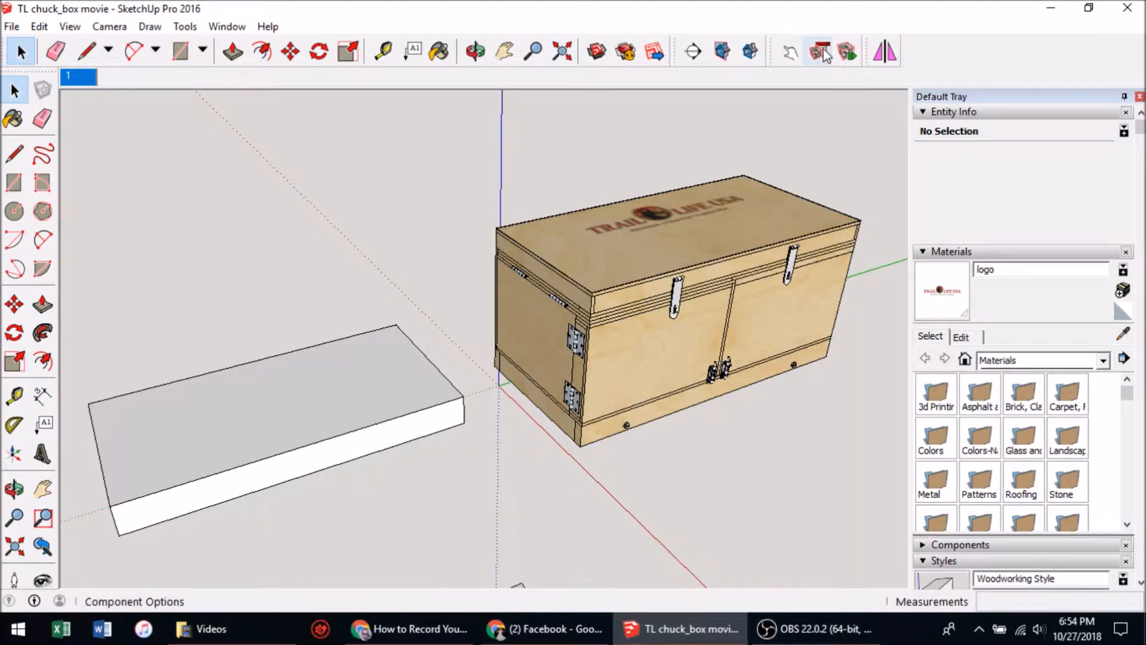
click(848, 52)
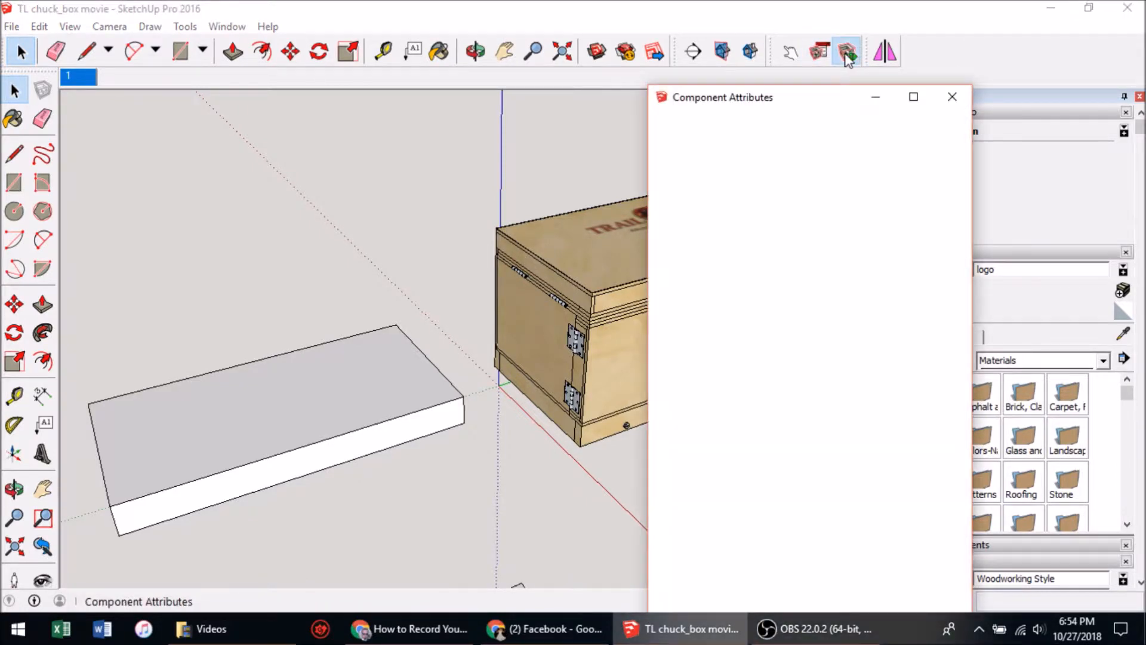
drag(799, 97, 829, 29)
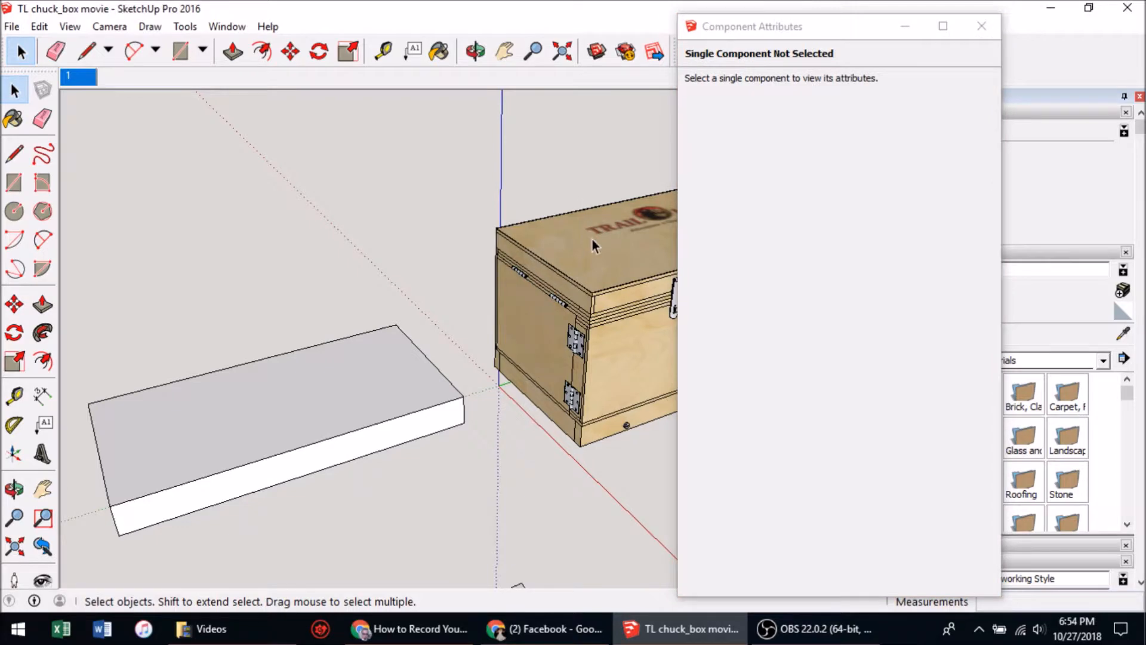
- Select the chuck box lid and examine its RotY, onClick and DoorOpening attributes
click(597, 257)
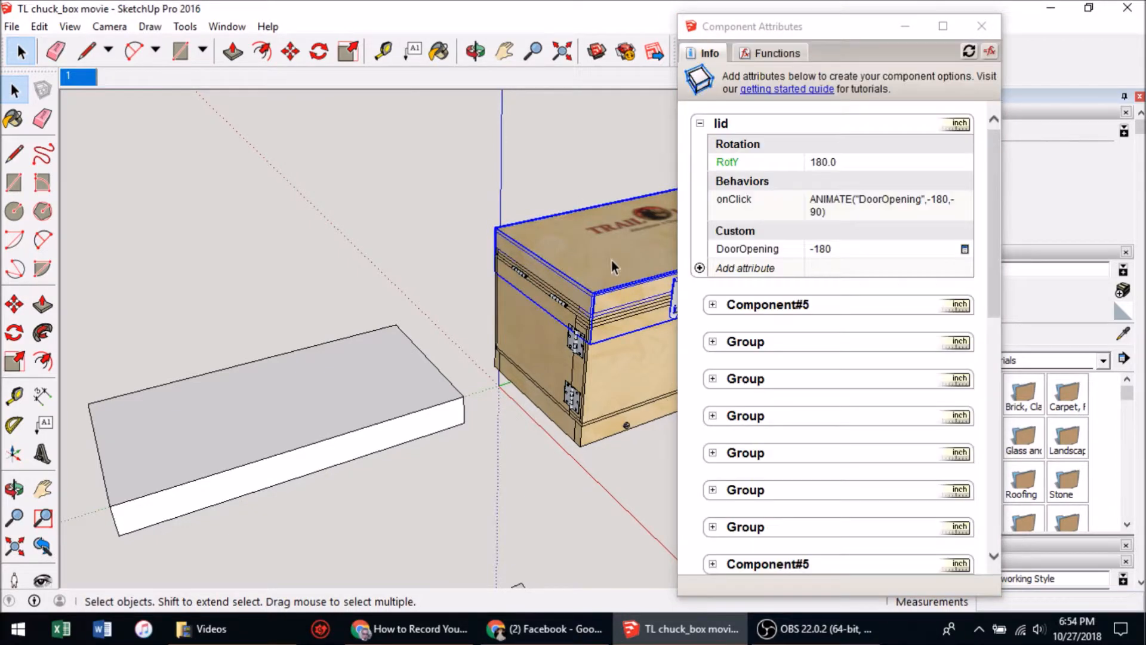
middle_drag(618, 272, 593, 272)
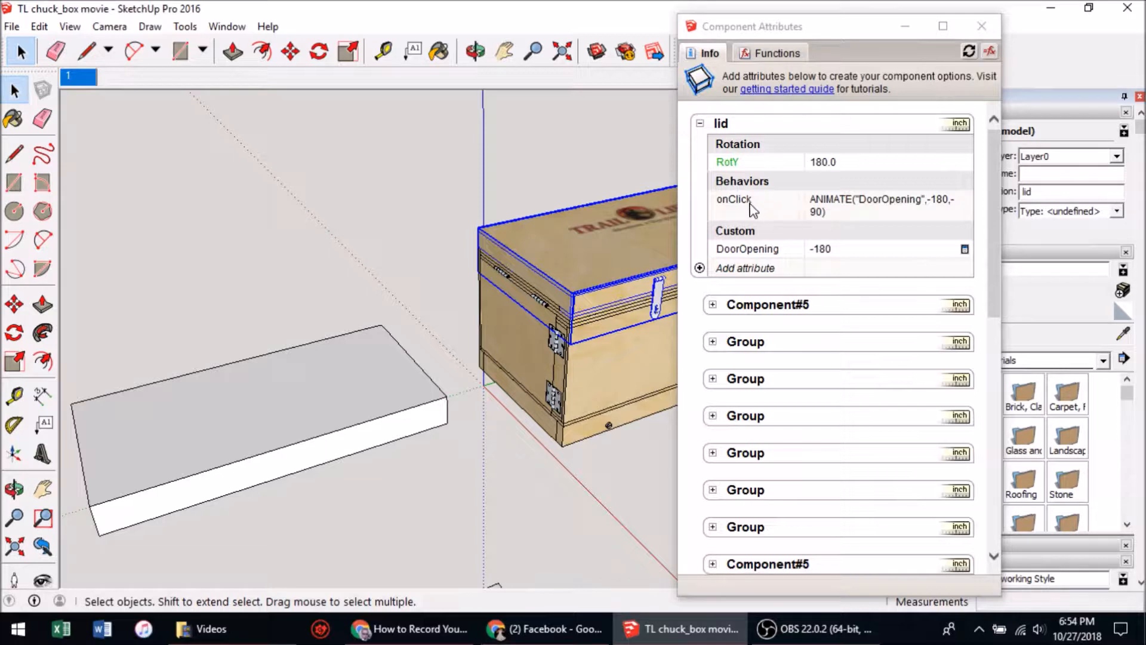
drag(867, 30, 824, 35)
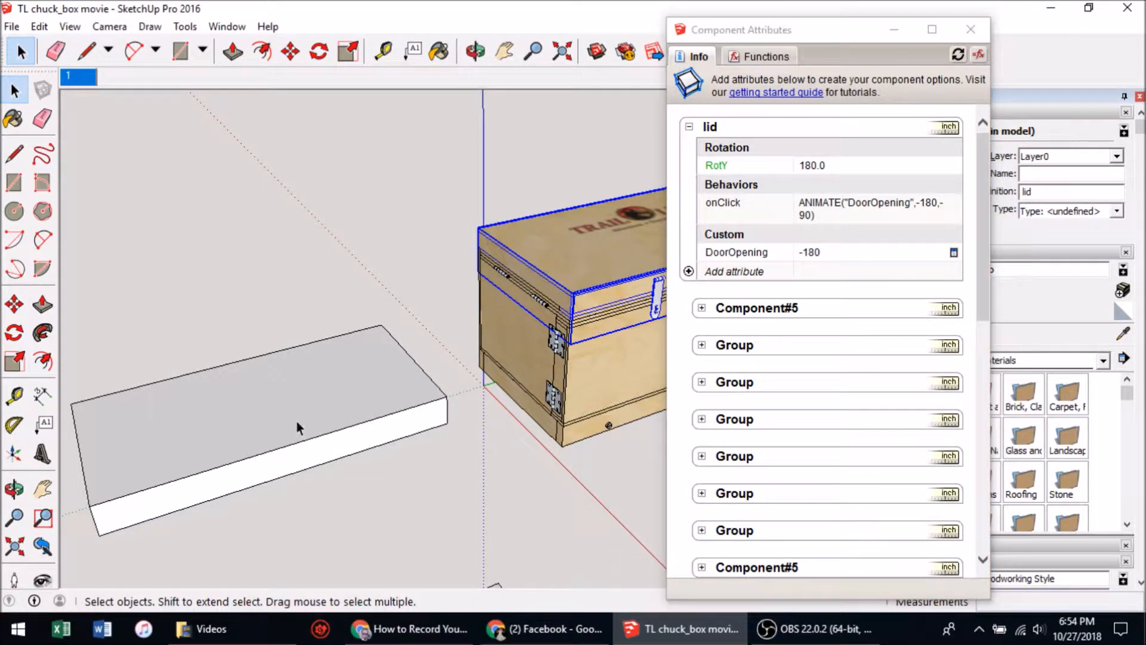
- Convert the large flat slab group beside the chuck box into a component
click(396, 374)
middle_drag(396, 374, 419, 342)
right_click(420, 348)
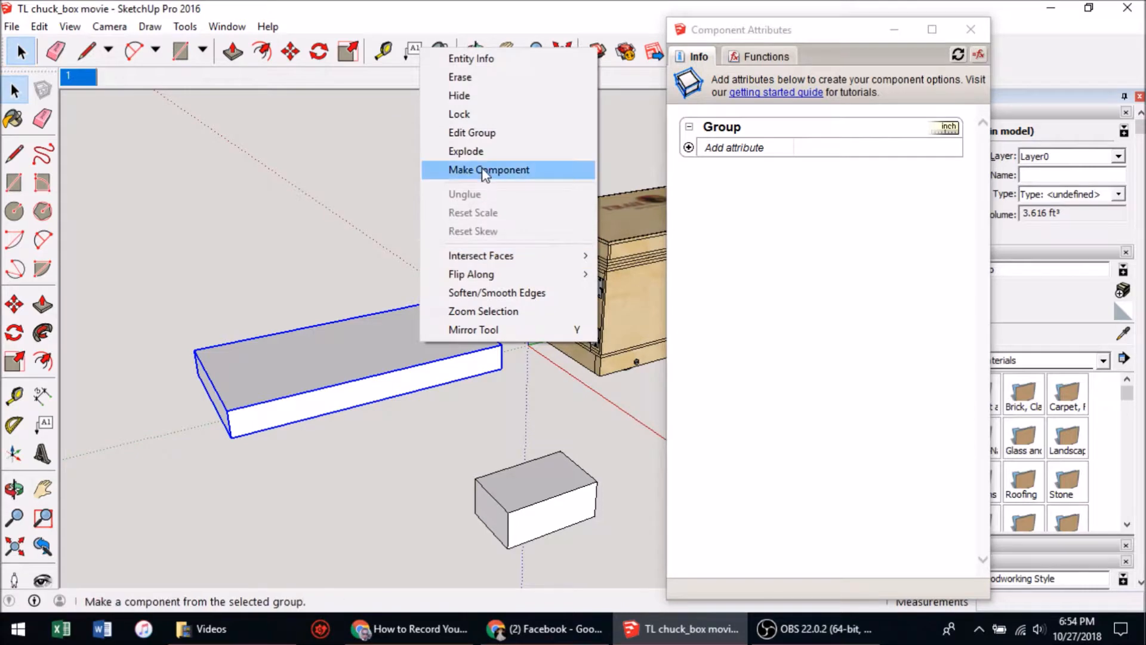
click(416, 224)
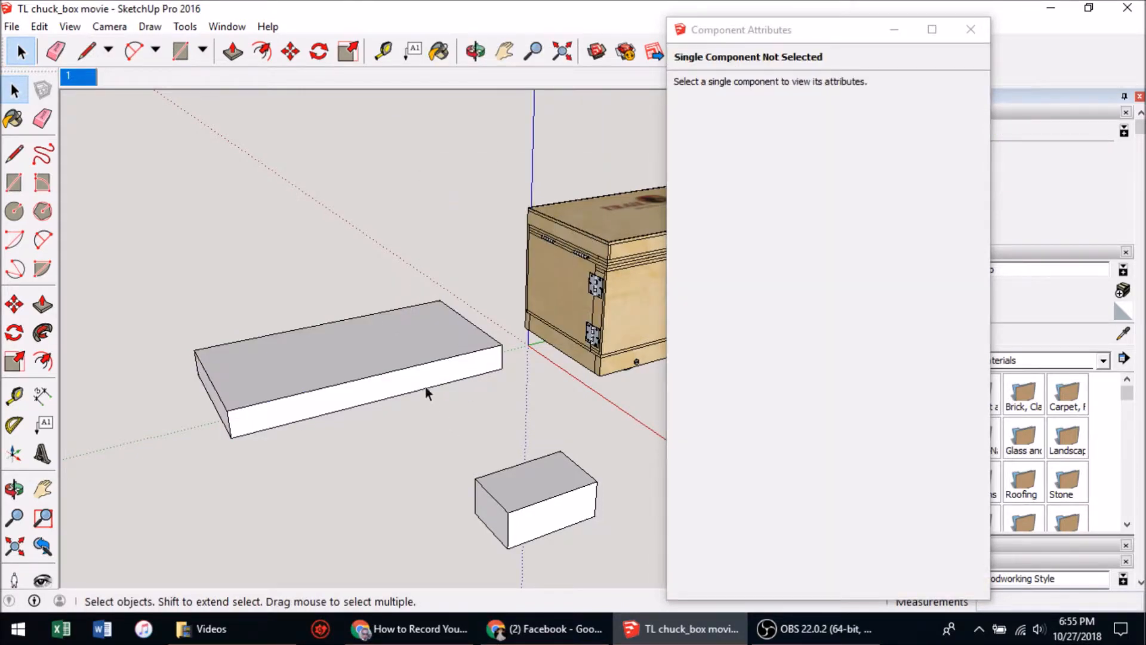
- Select the flat slab component and rename it "lid 2" in its component attributes
click(418, 367)
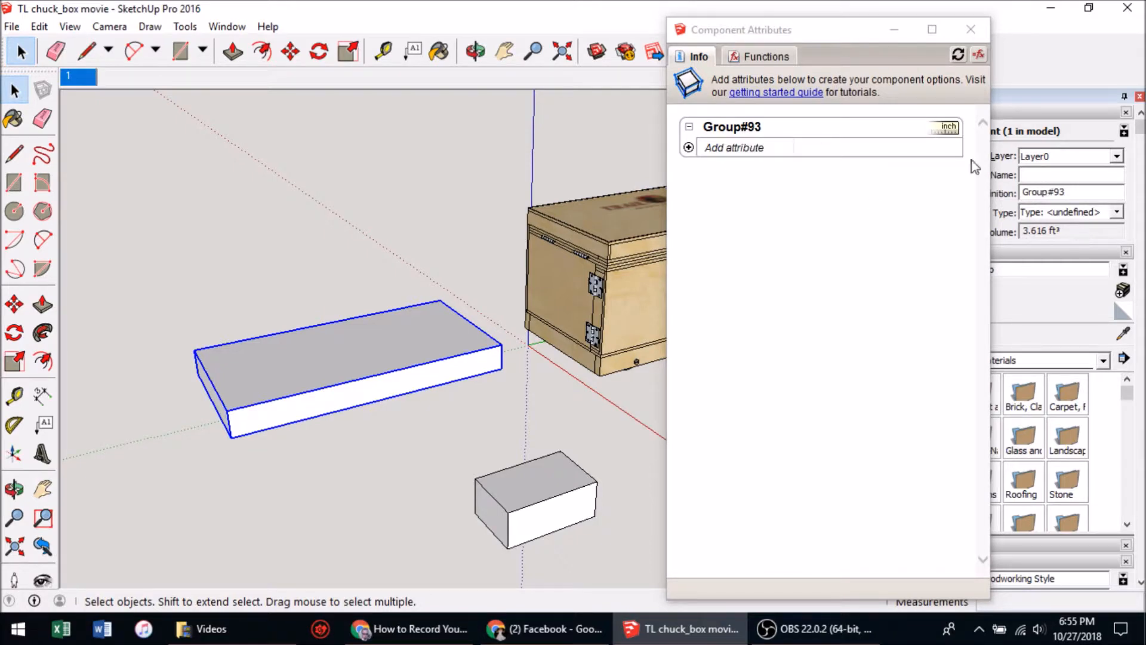
double_click(751, 131)
key(BackSpace)
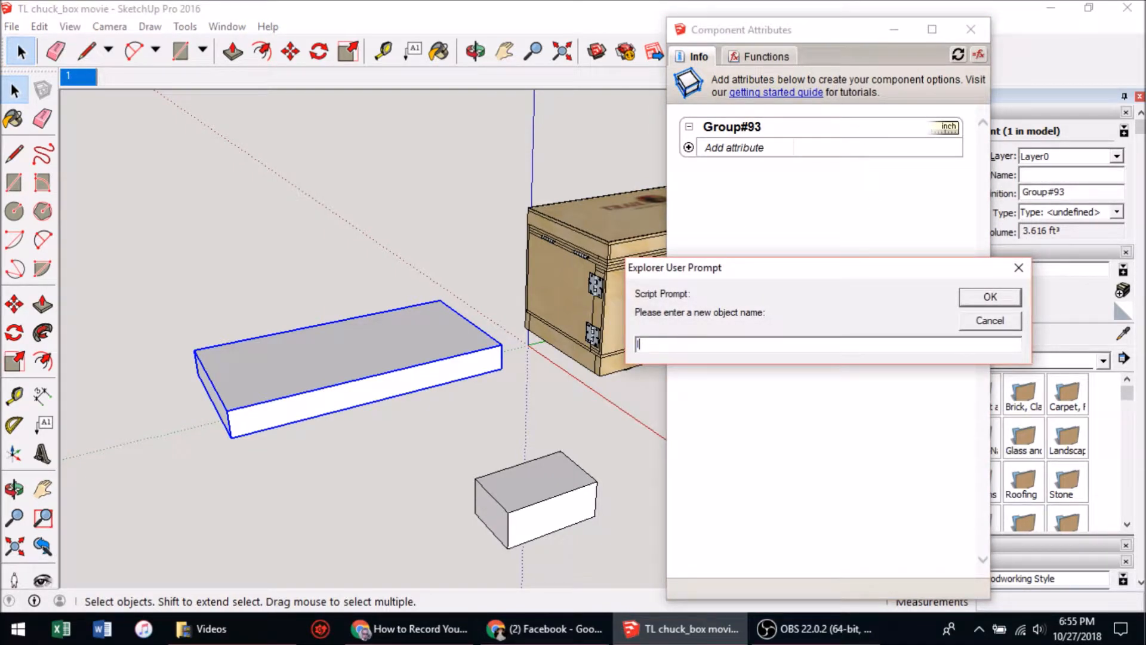
key(Return)
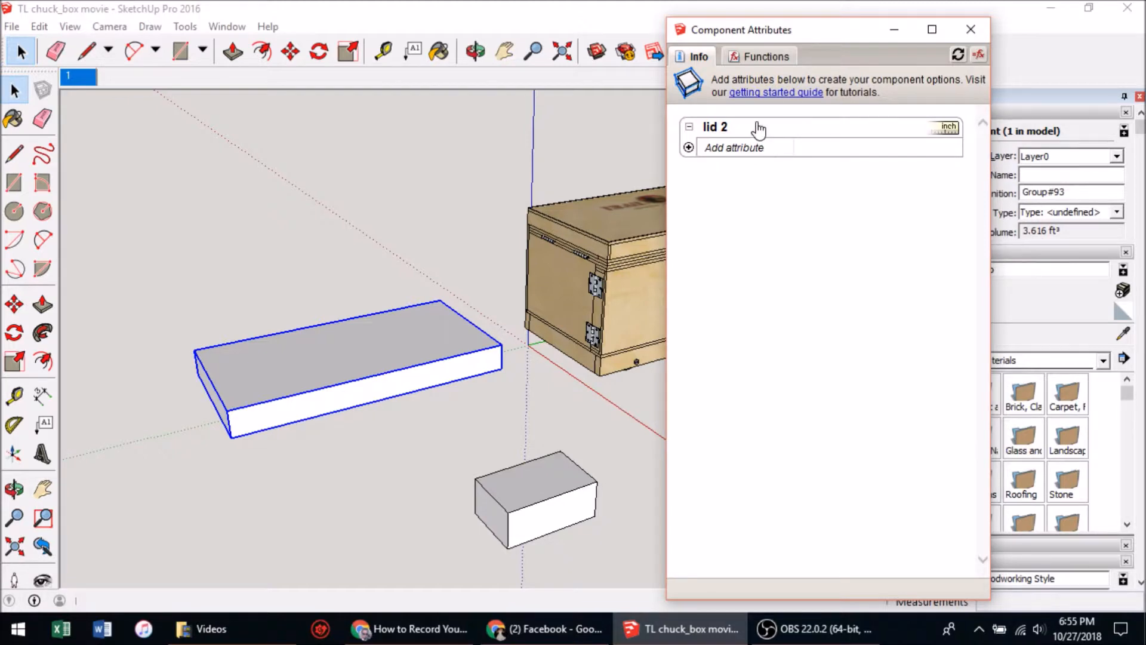
- Add a RotY rotation attribute and a custom attribute named LidHinge to the lid 2 component
click(688, 147)
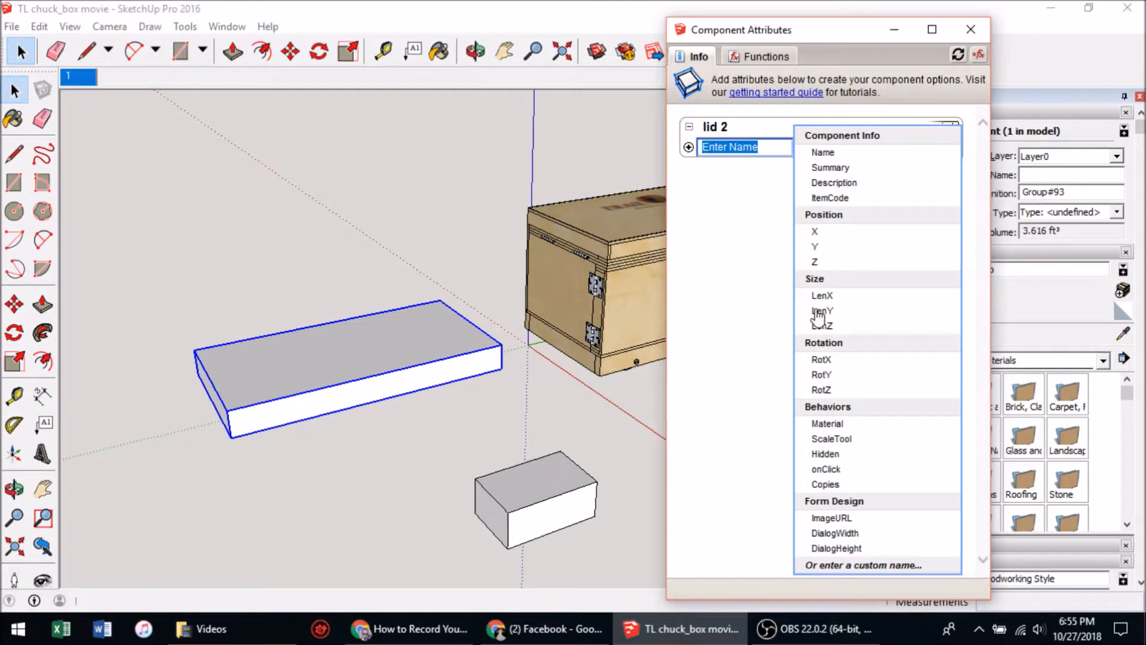
click(826, 375)
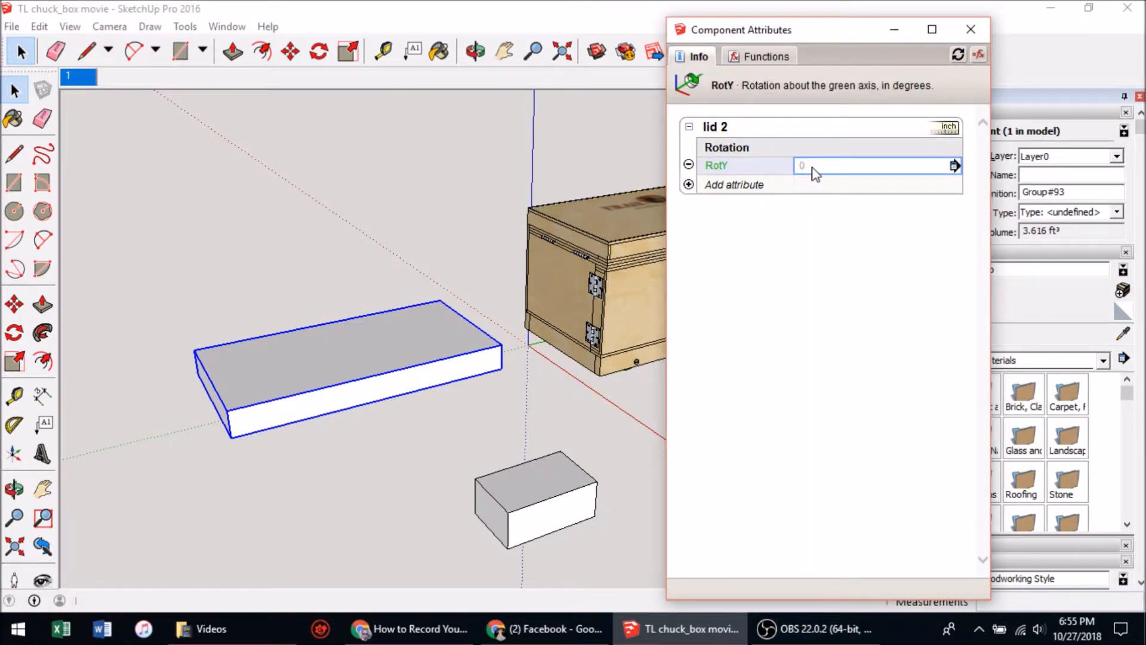
click(688, 185)
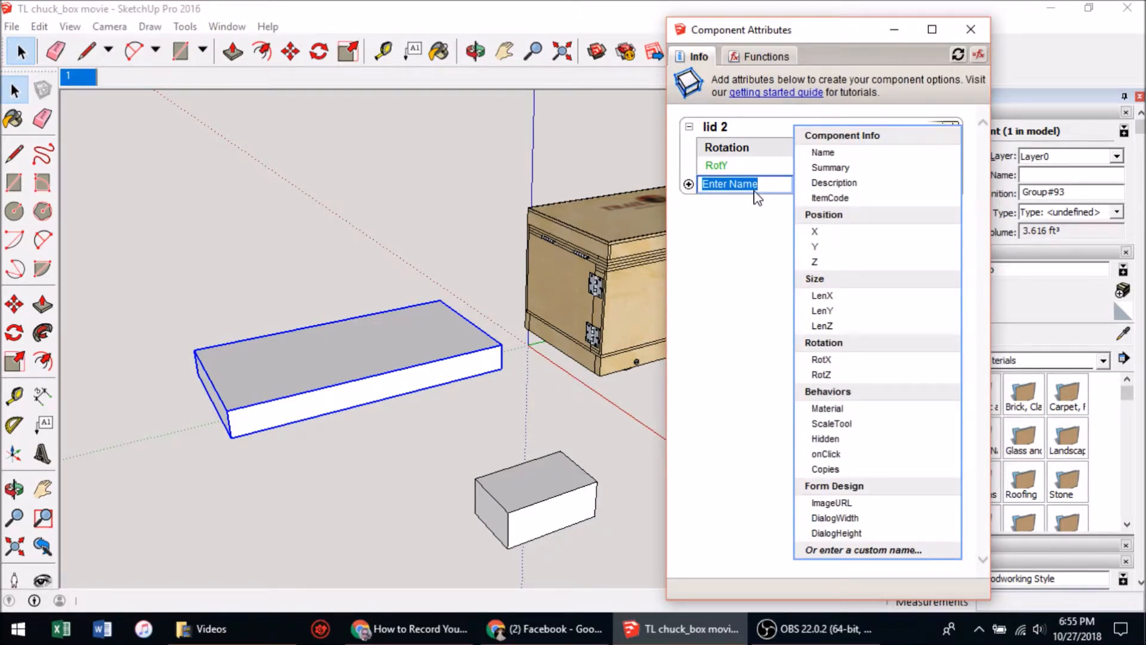
text(LidHinge)
key(Return)
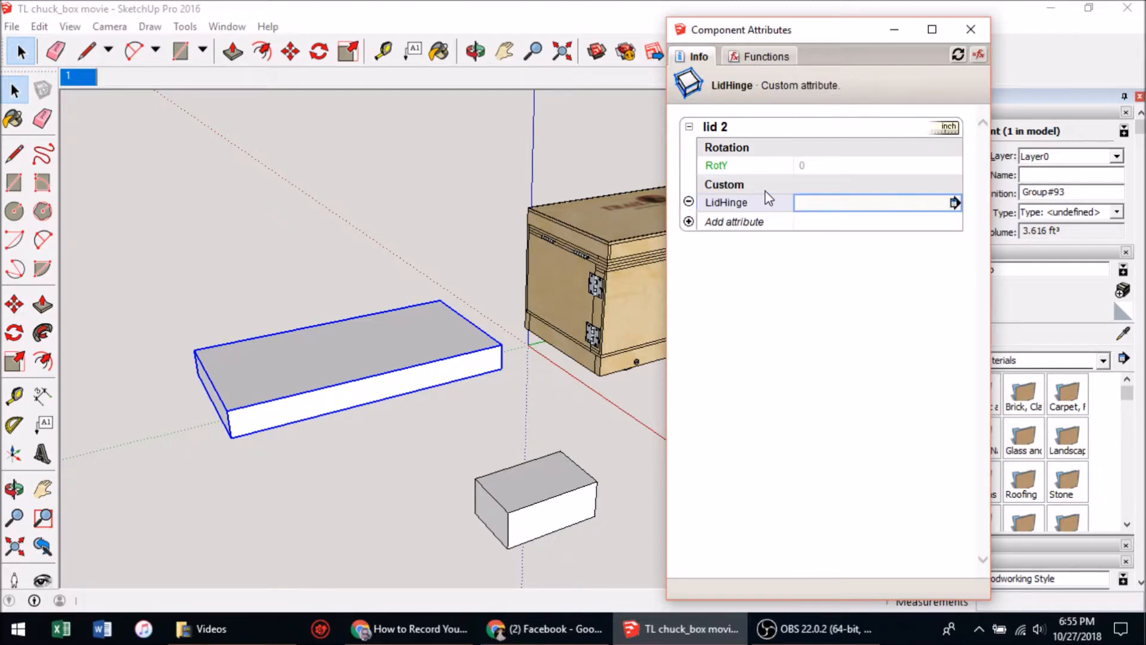
- Set the LidHinge attribute of lid 2 to 90 and add an onClick behavior attribute
click(817, 202)
key(Return)
click(689, 222)
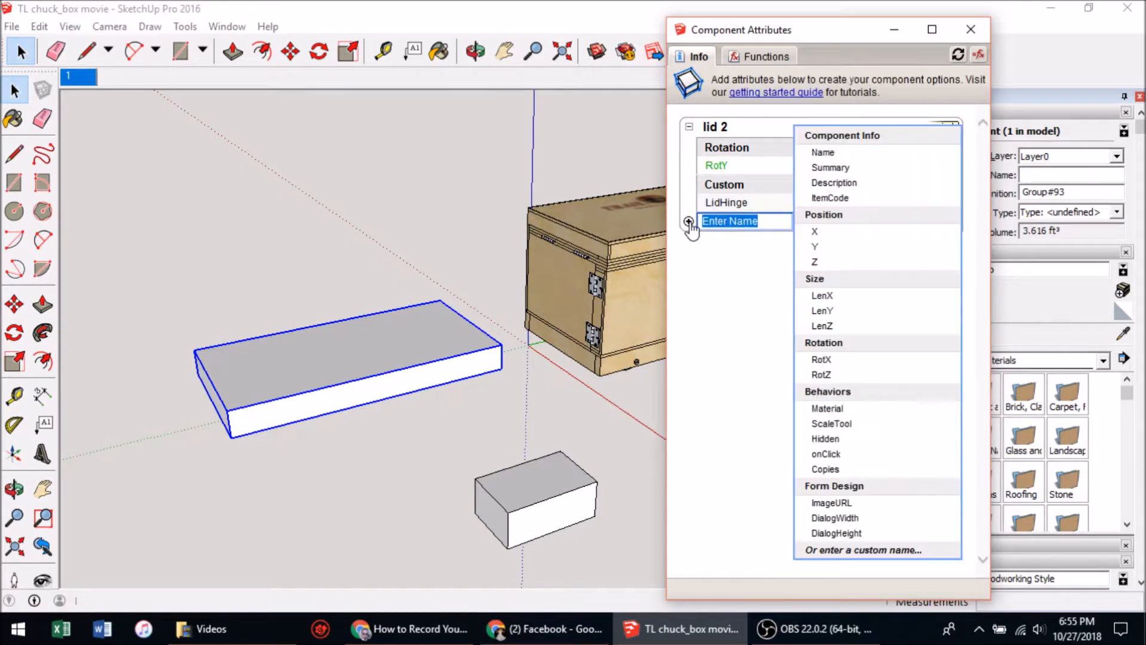
click(850, 461)
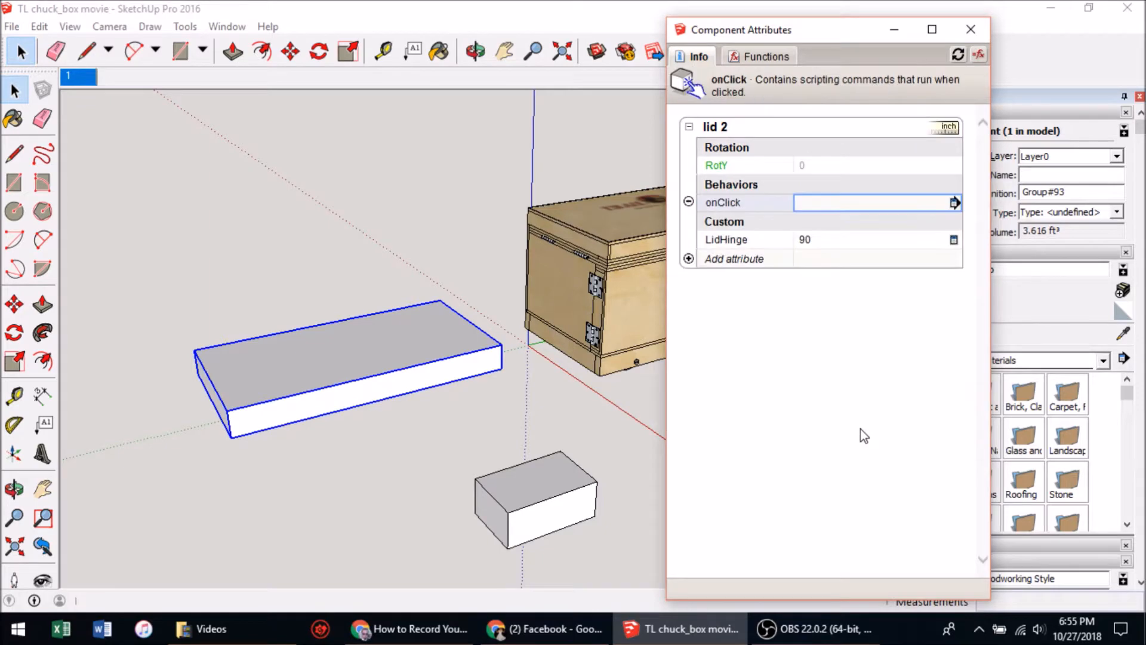
- Insert the ANIMATE ("attribute",state1,state2,...stateN) function into the onClick attribute of lid 2
click(771, 57)
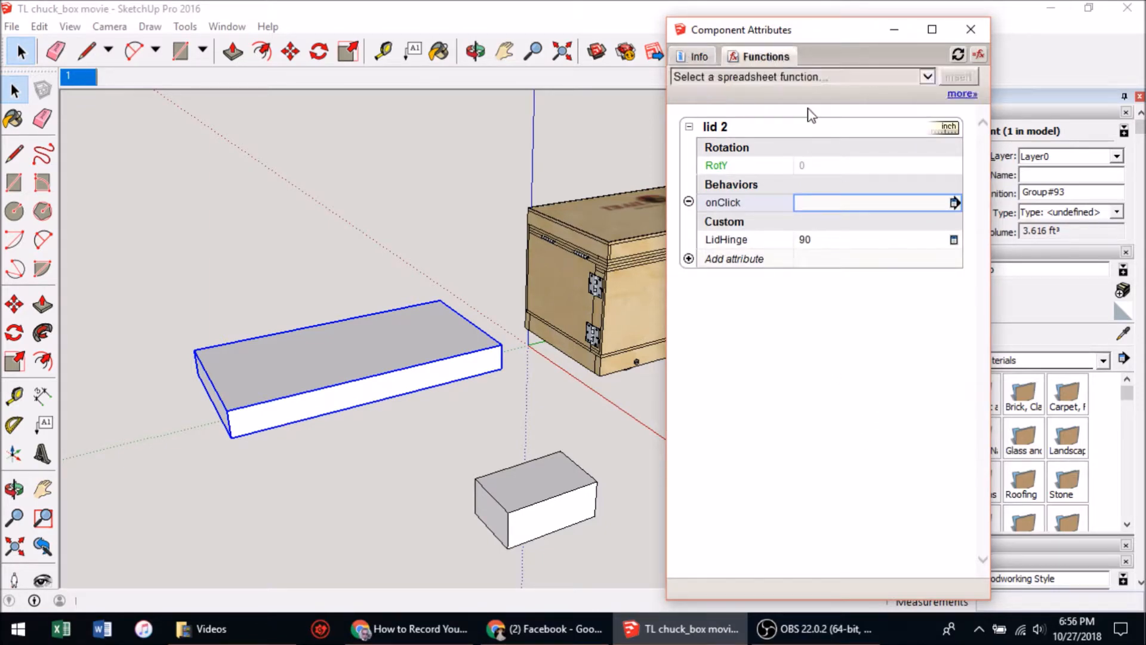
click(927, 78)
drag(973, 122, 970, 342)
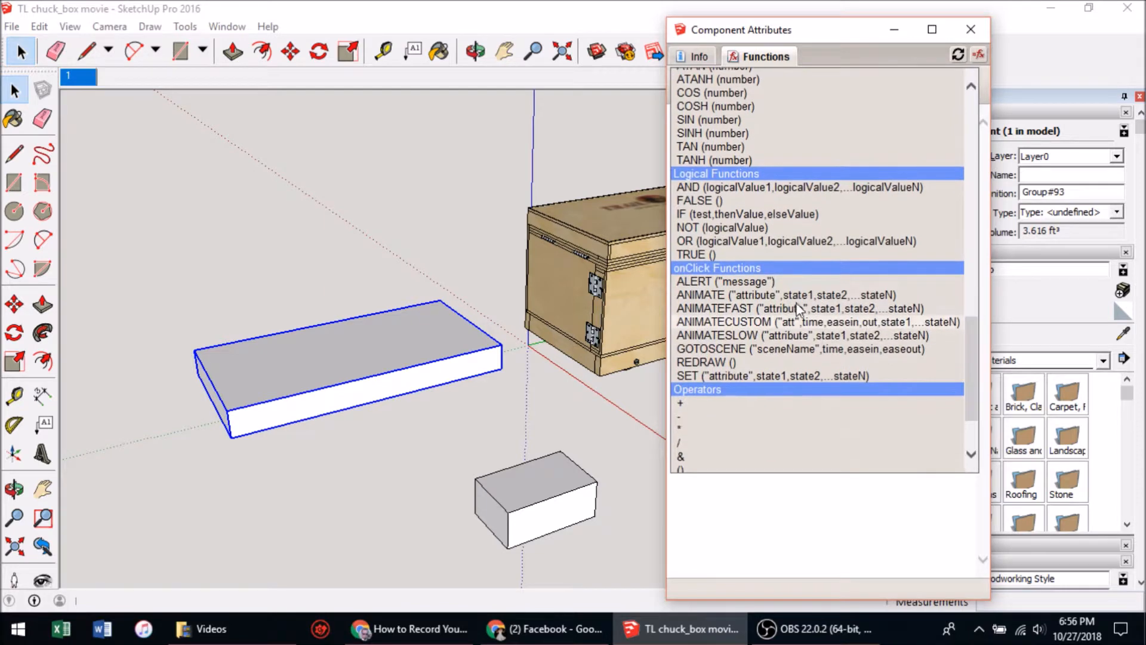
click(719, 297)
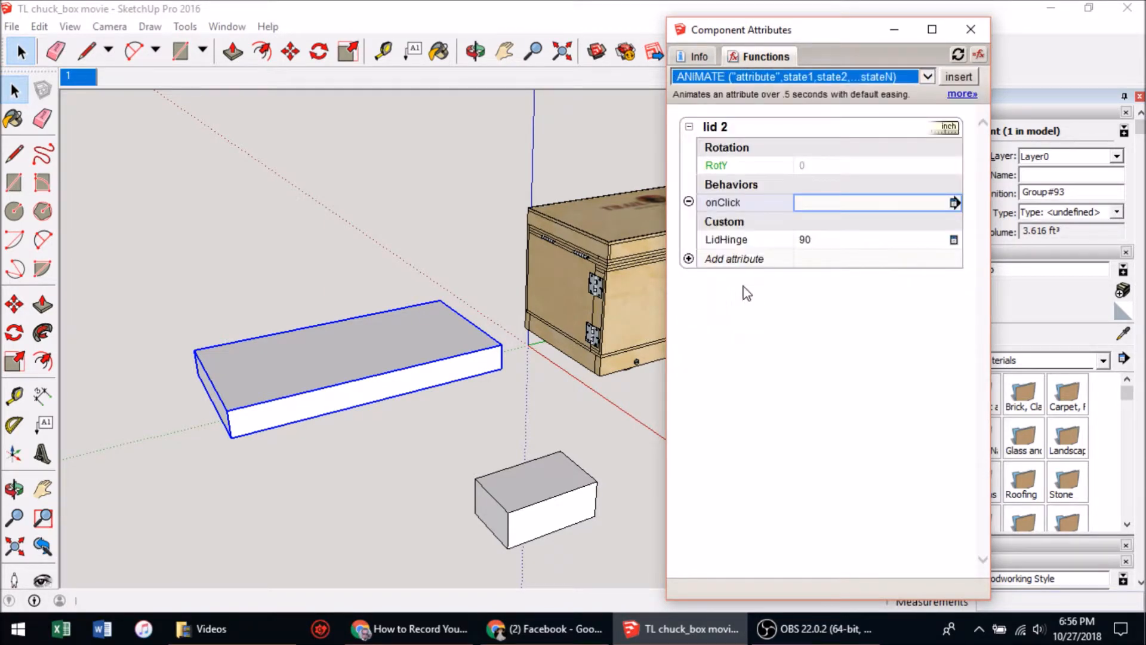
click(804, 202)
click(958, 77)
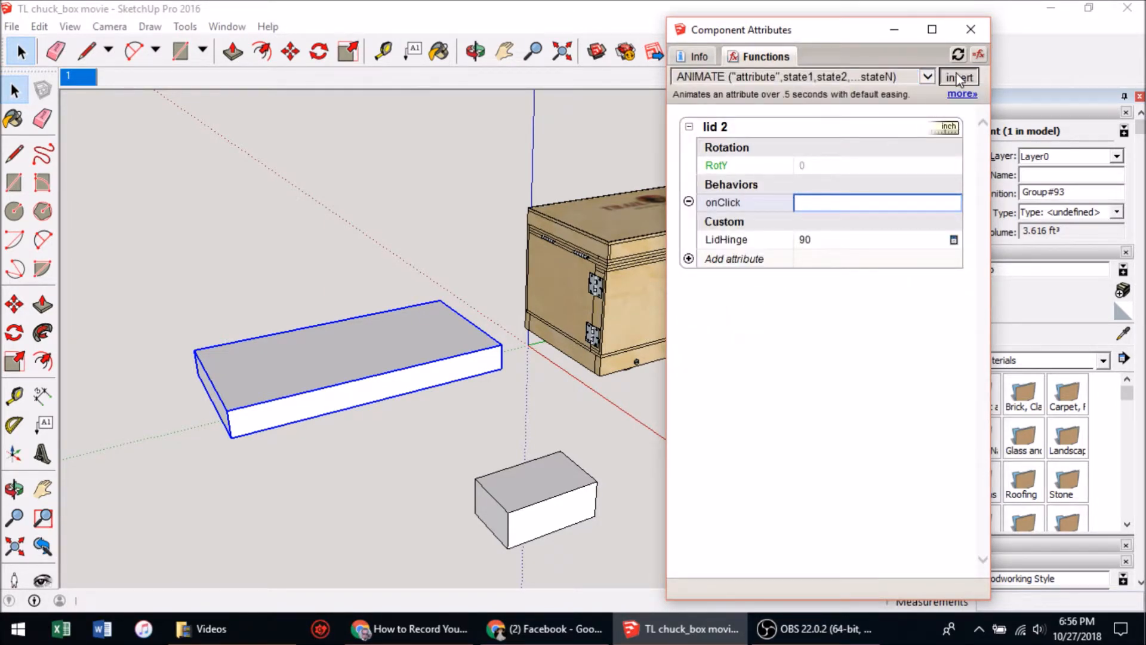
- Complete the onClick function as ANIMATE("LidHinge",0,90,180) by replacing its attribute and state placeholders
drag(842, 216, 812, 218)
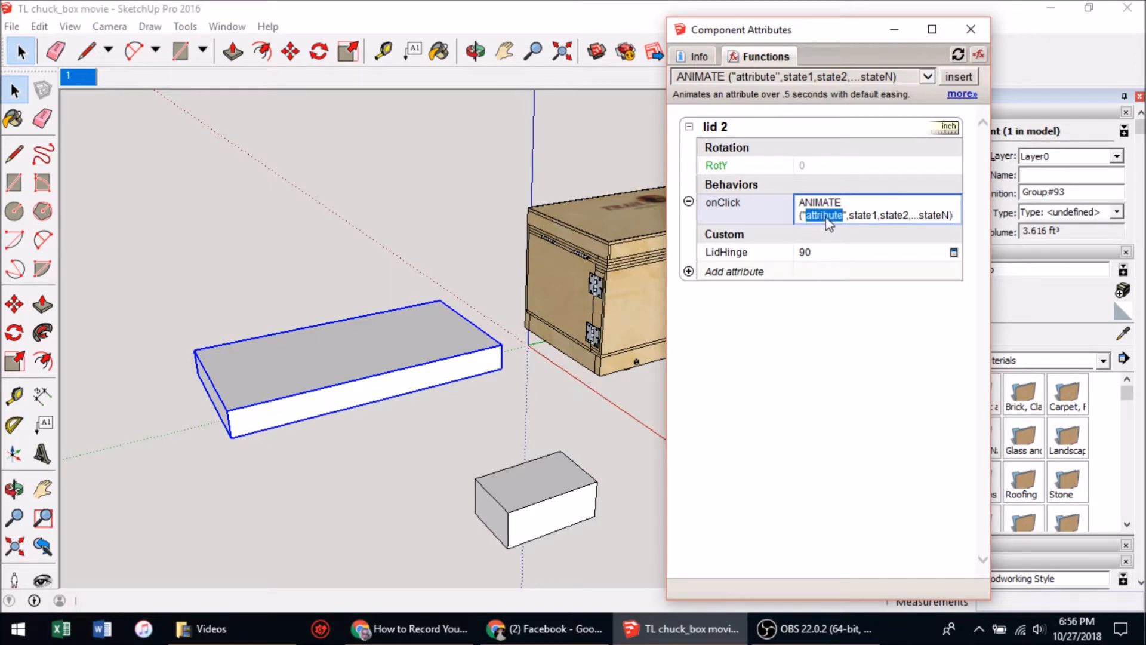
click(729, 254)
drag(857, 216, 943, 216)
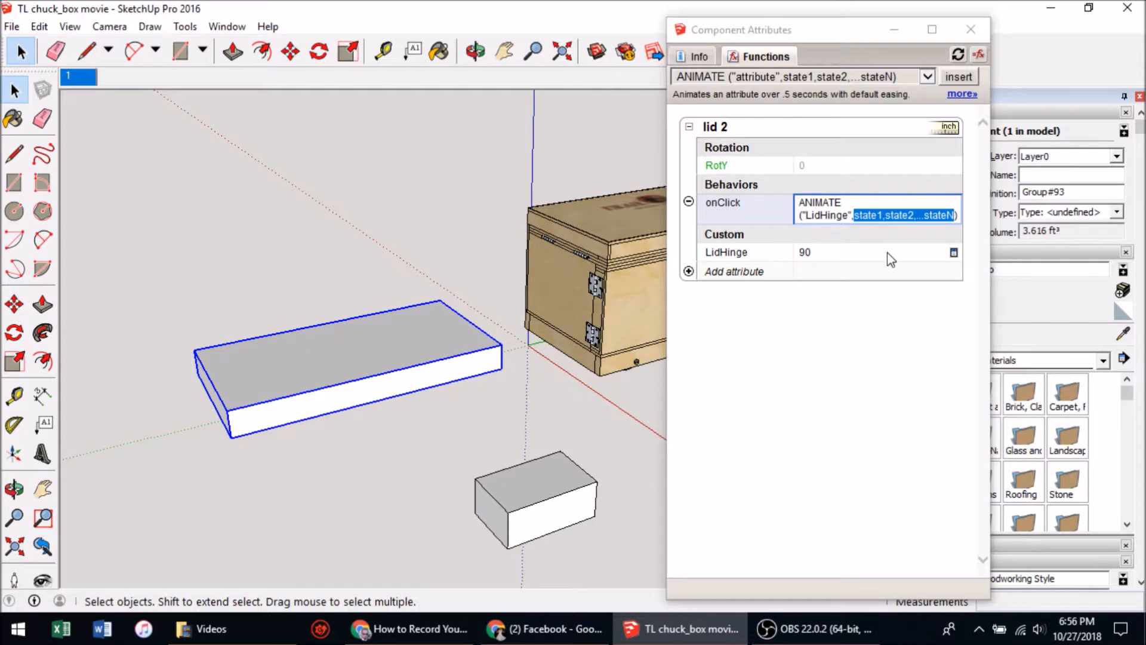
click(925, 214)
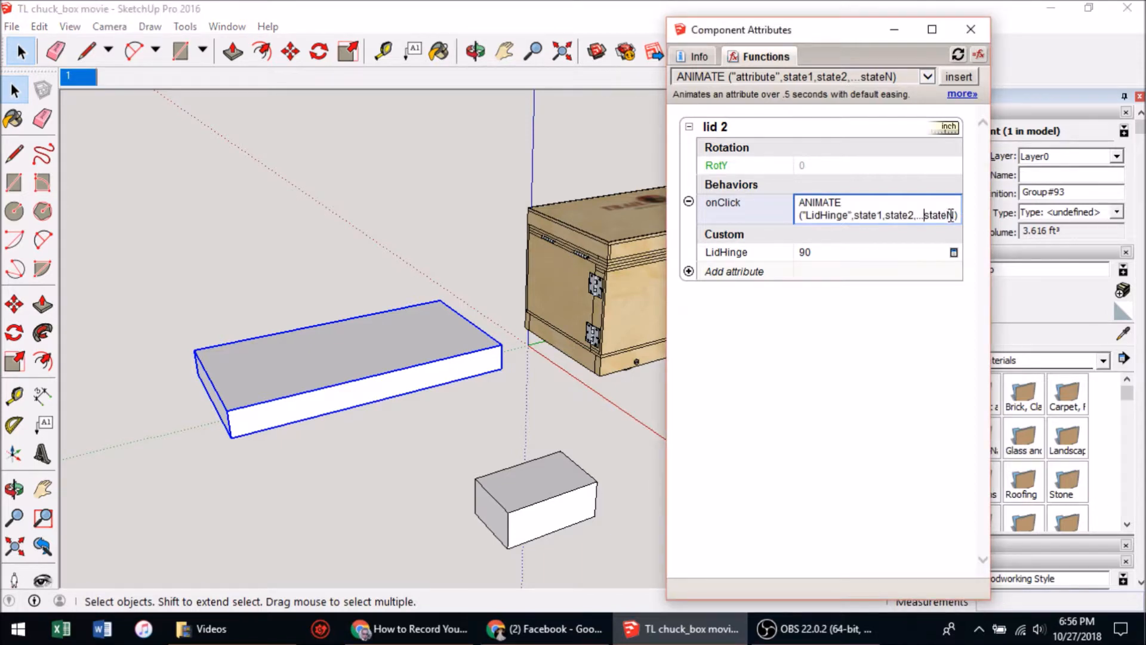
drag(954, 215, 866, 222)
text(0,90,180)
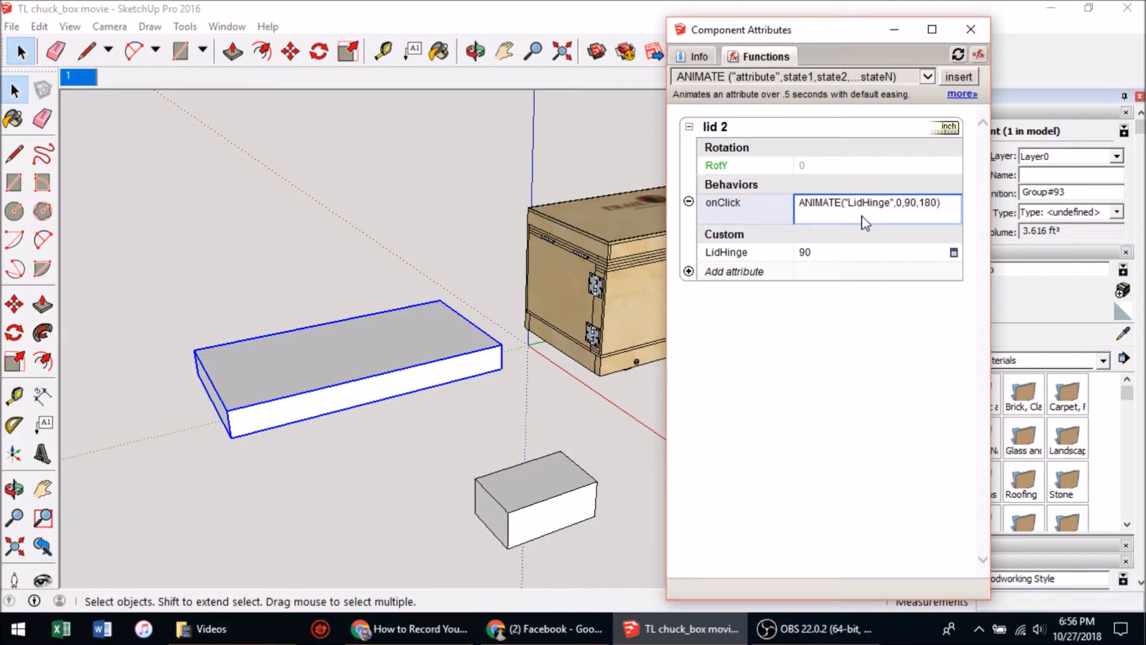
key(Return)
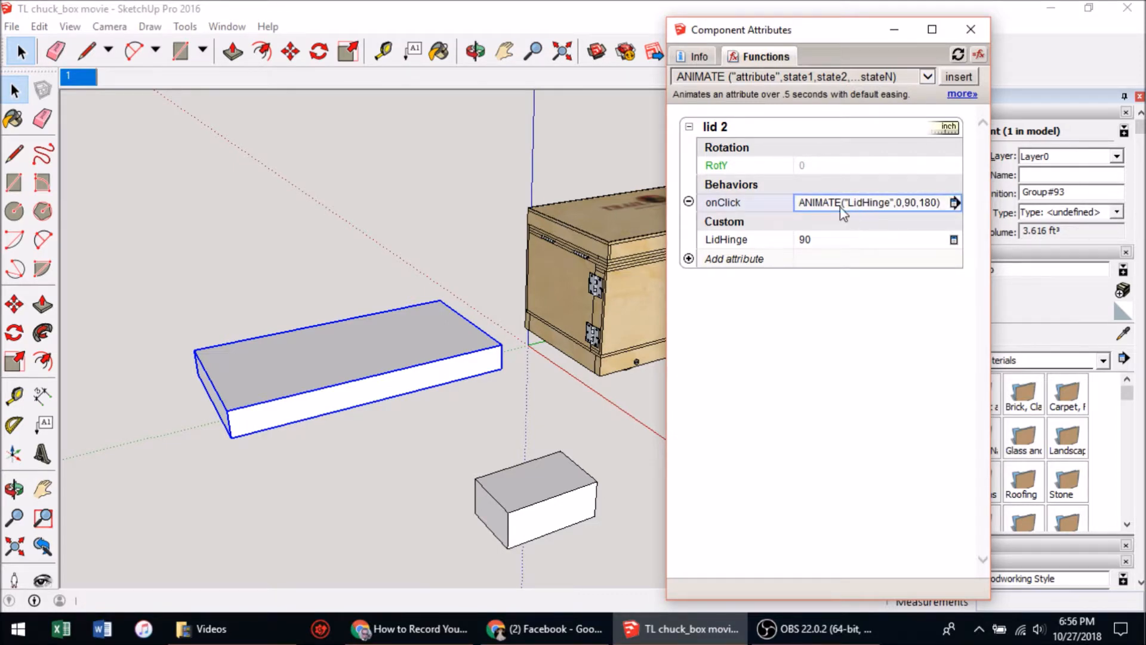
- Set the RotY attribute of lid 2 to a formula equal to the negative of LidHinge
click(819, 169)
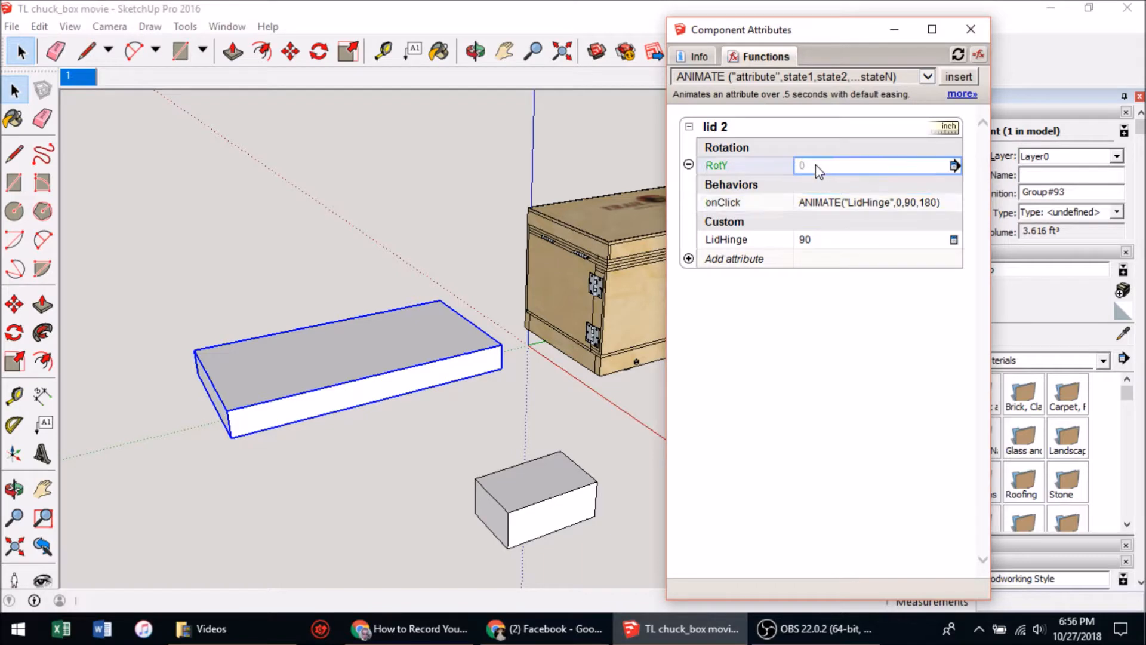
click(816, 165)
double_click(803, 168)
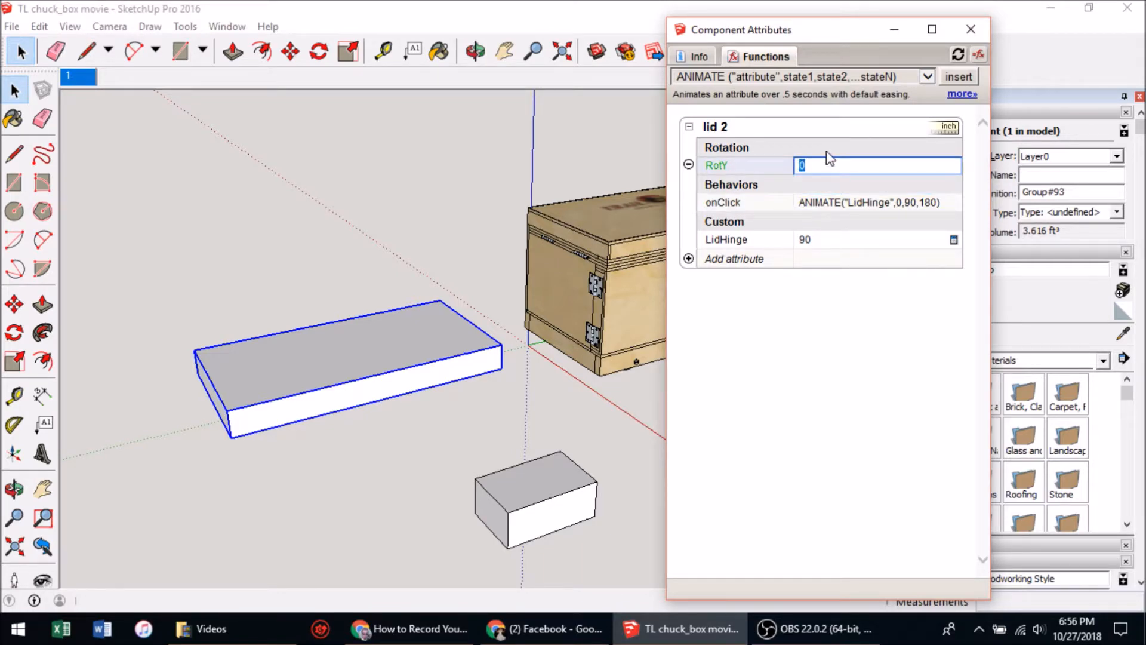
text(=-)
click(726, 239)
key(Return)
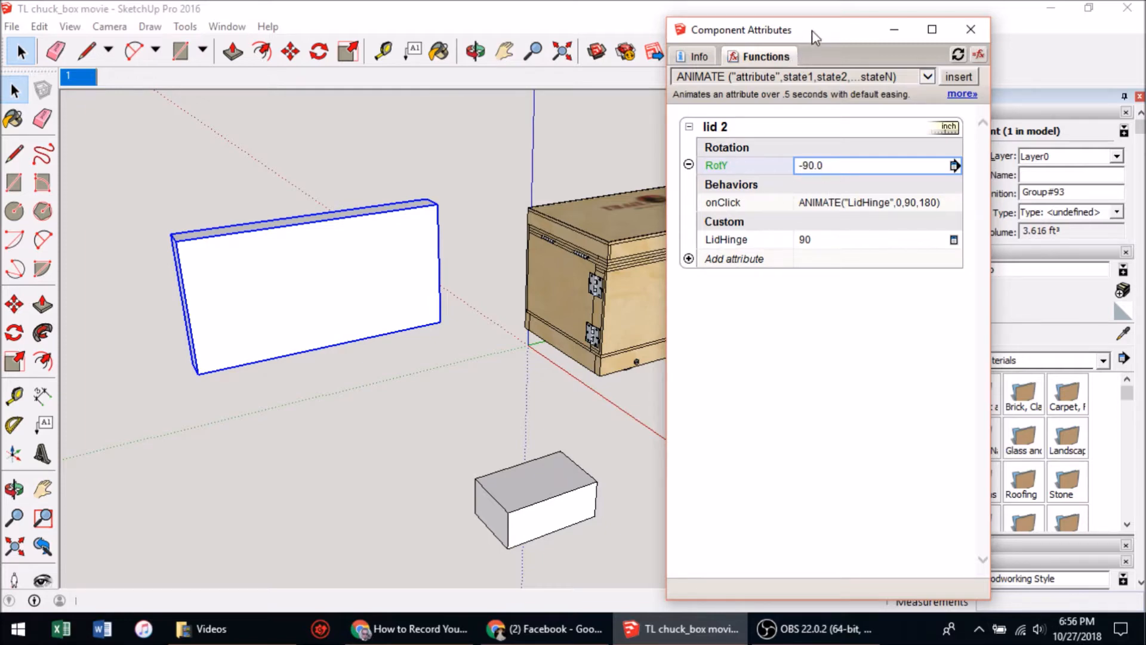
- Test the lid 2 animation with the Interact tool, cycling the slab through its hinge positions
drag(812, 39, 823, 102)
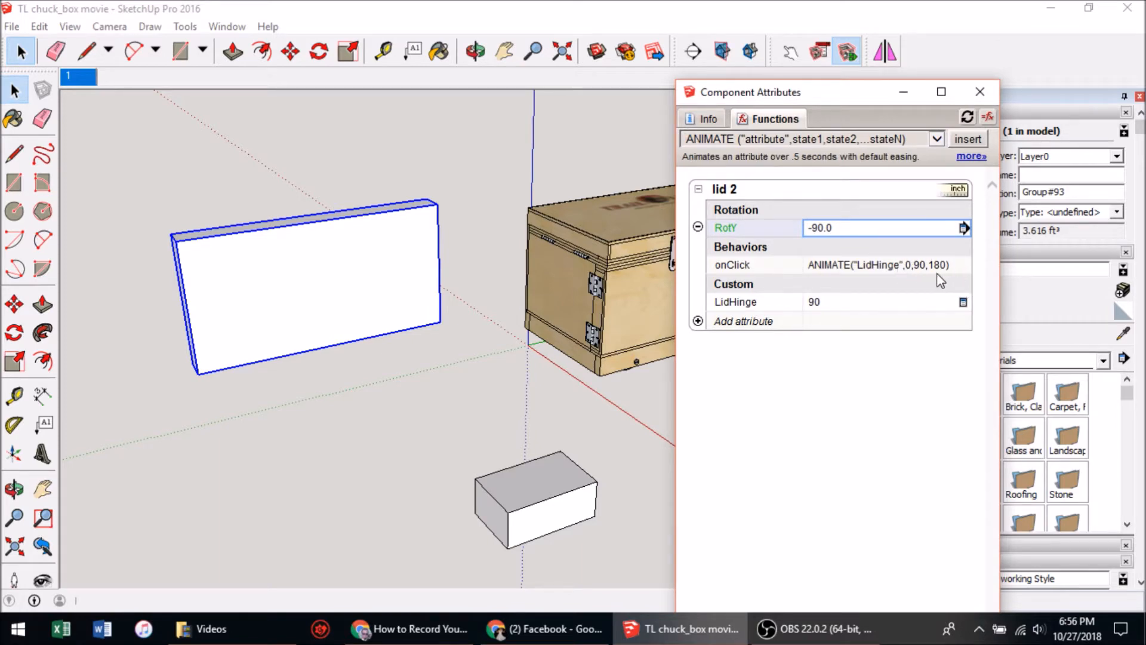
click(791, 51)
middle_drag(458, 227, 315, 325)
click(280, 316)
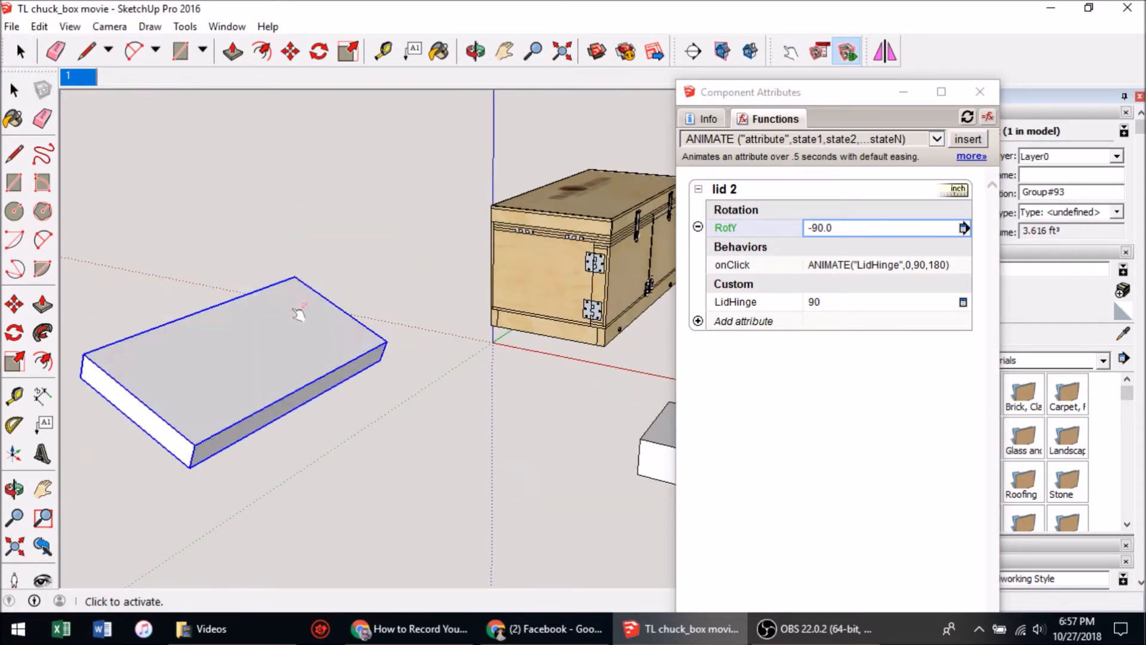
click(302, 367)
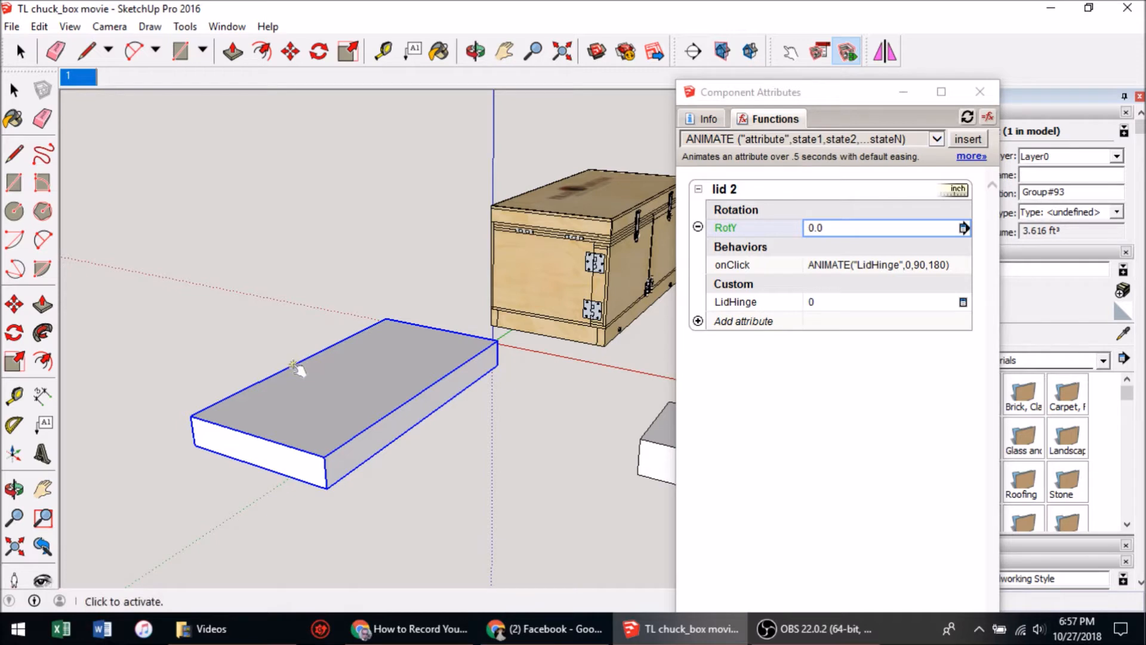
click(293, 362)
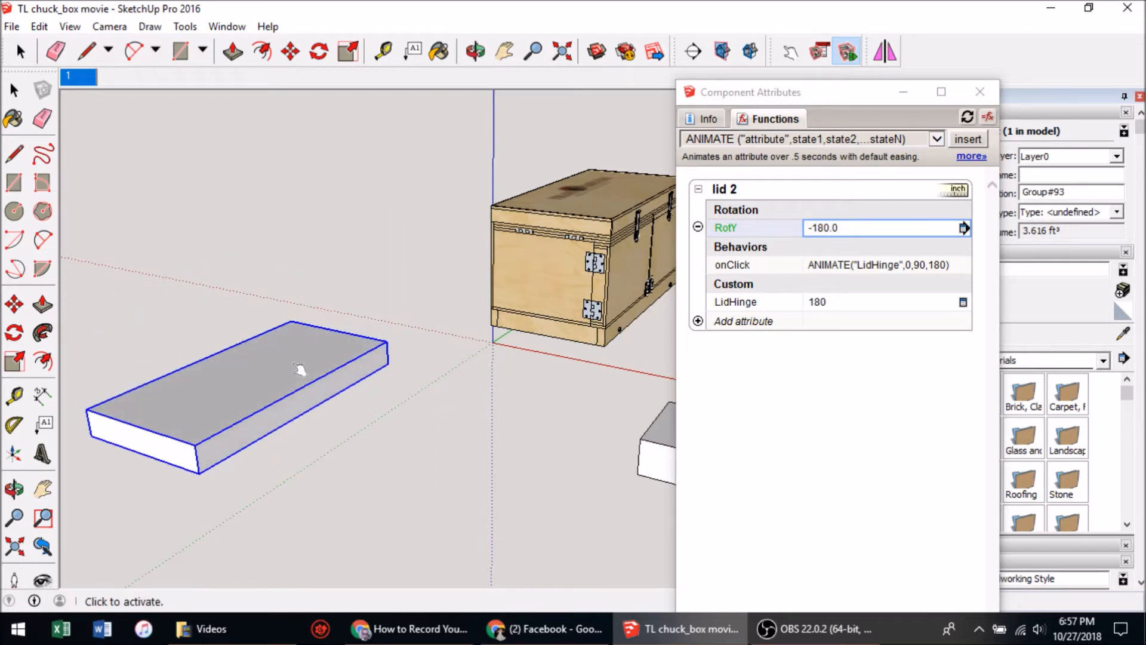
click(306, 366)
middle_drag(519, 295, 445, 323)
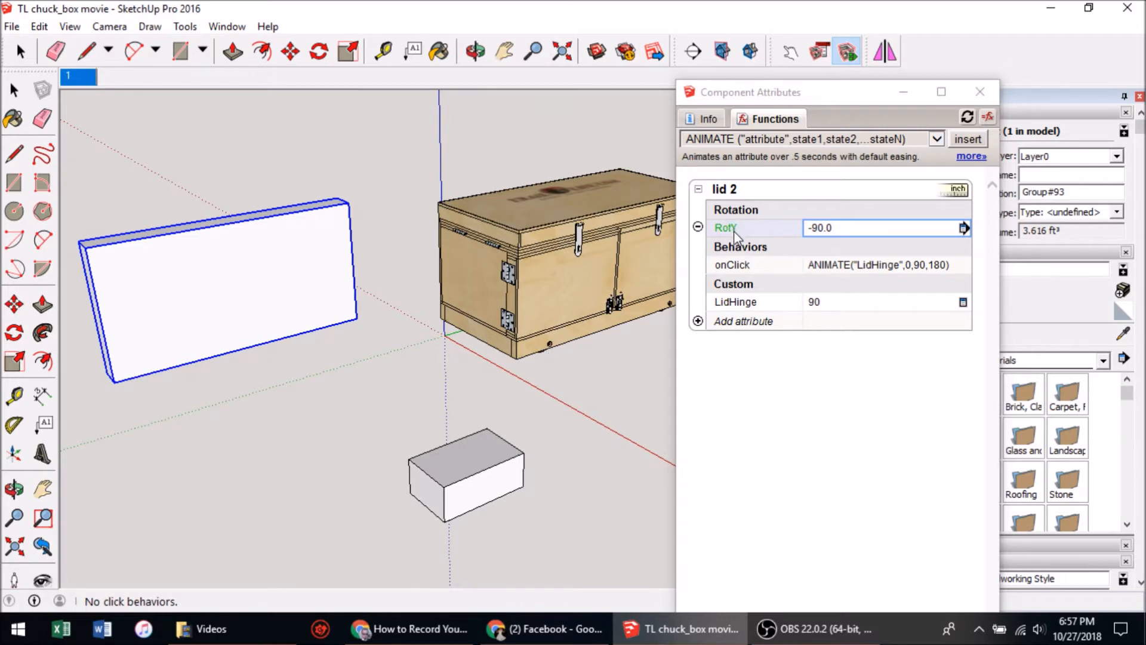
- Open the chuck box's left front door and lower drawer with the Interact tool
shift+middle_drag(623, 297, 543, 317)
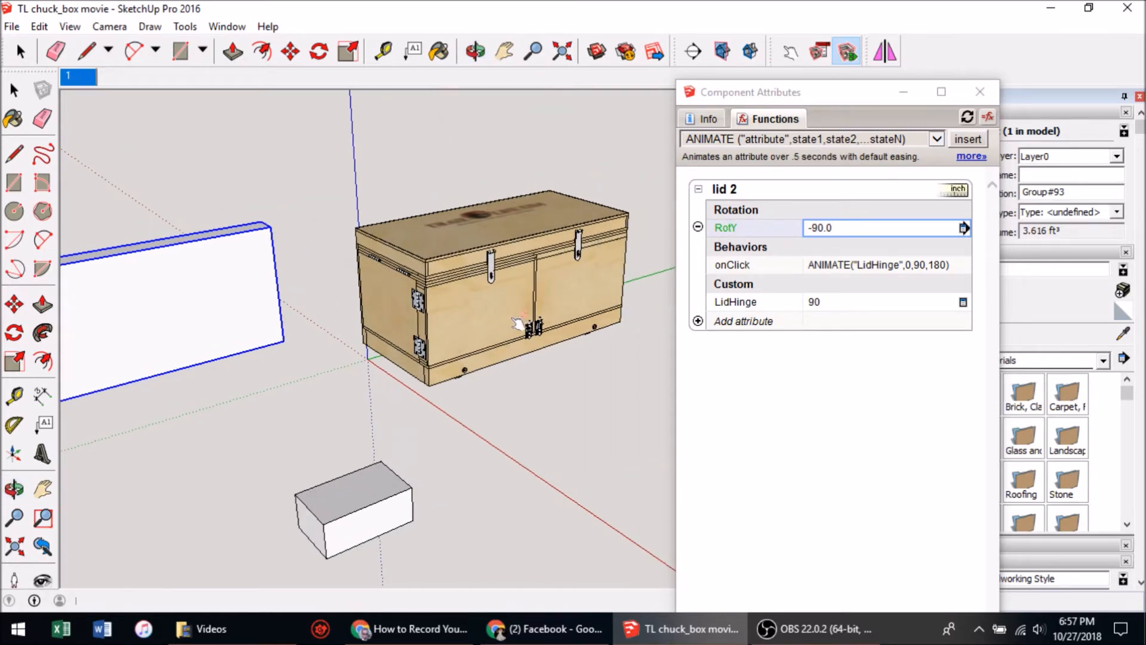
click(497, 322)
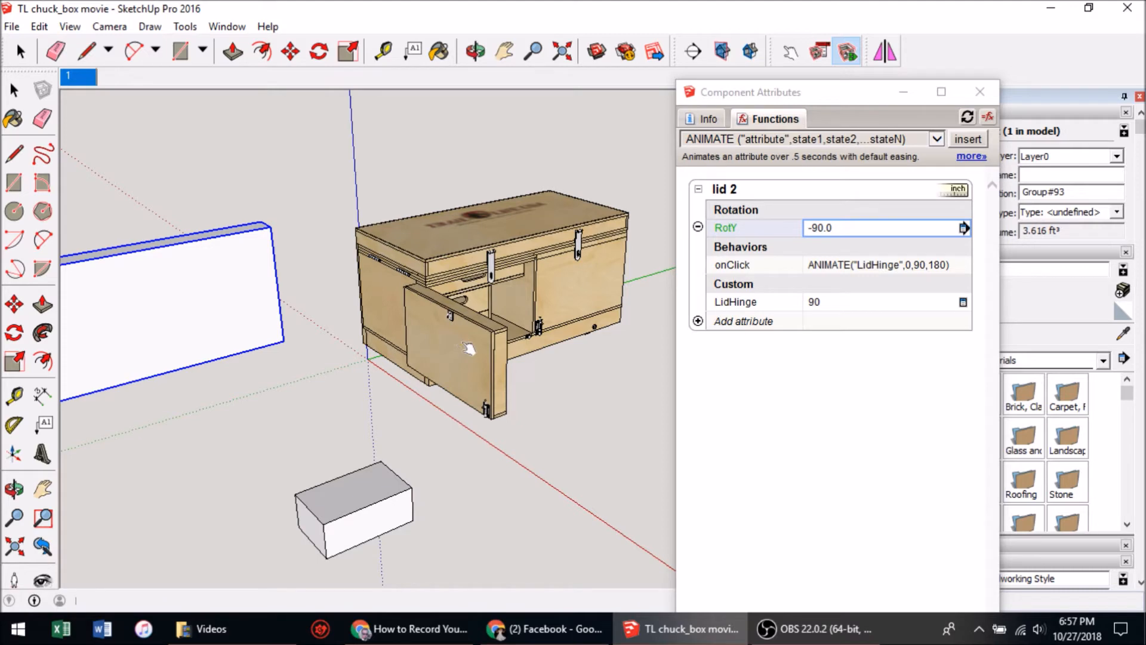
click(481, 331)
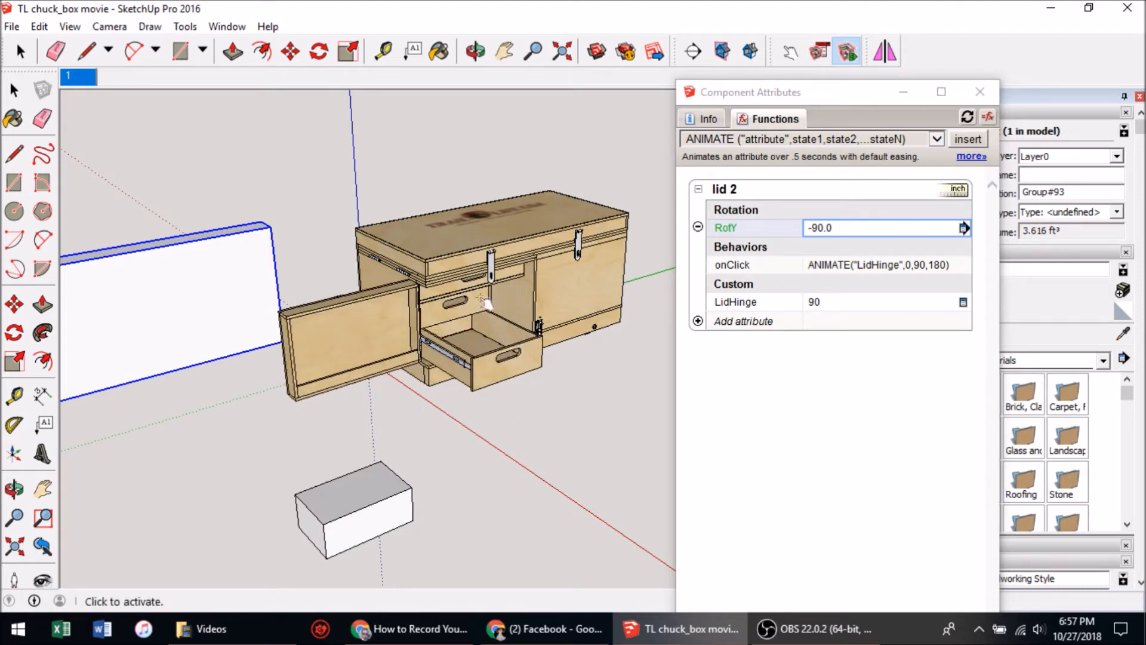
- Inspect the lower drawer's X, onClick and DrawerSlide attributes and slide the drawer closed with the Interact tool
key(space)
click(509, 360)
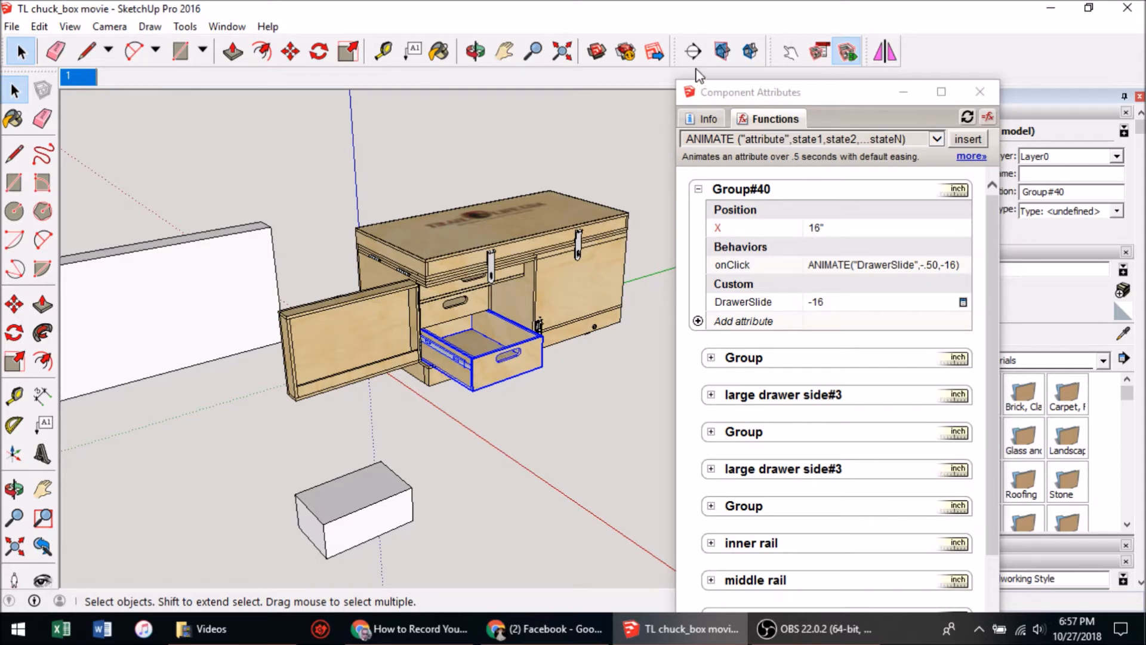
click(790, 52)
click(503, 358)
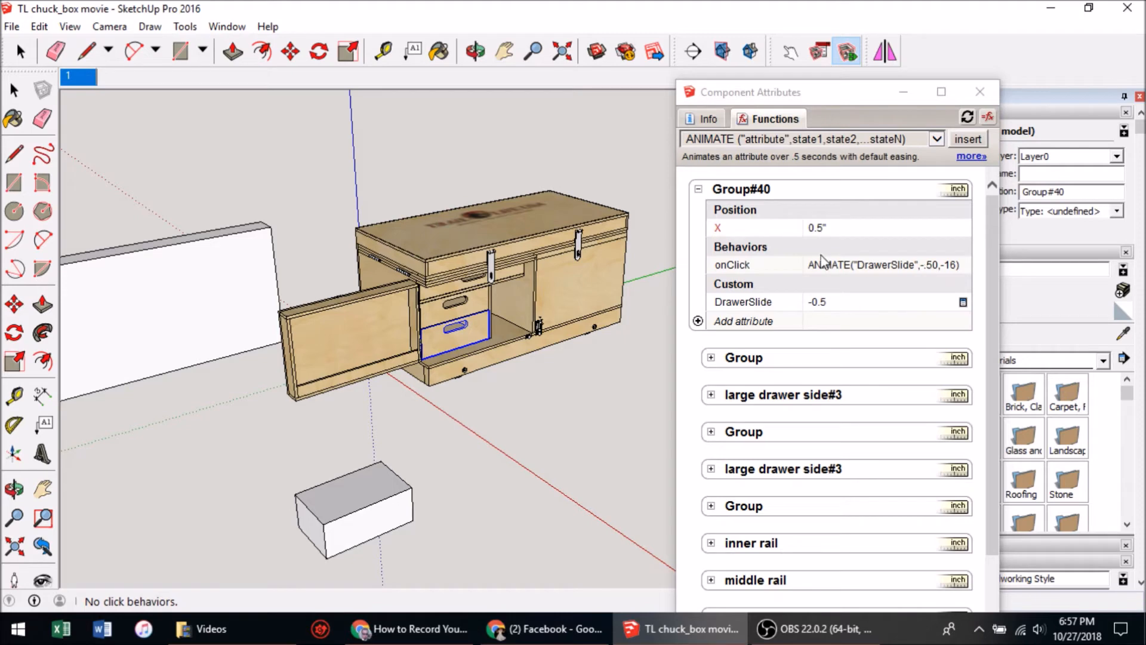
- Preview possible axes origins at the lower corner of lid 2 with Change Axes and leave the command without placing them
middle_drag(477, 192, 449, 190)
middle_drag(443, 236, 462, 287)
middle_drag(358, 285, 380, 309)
key(space)
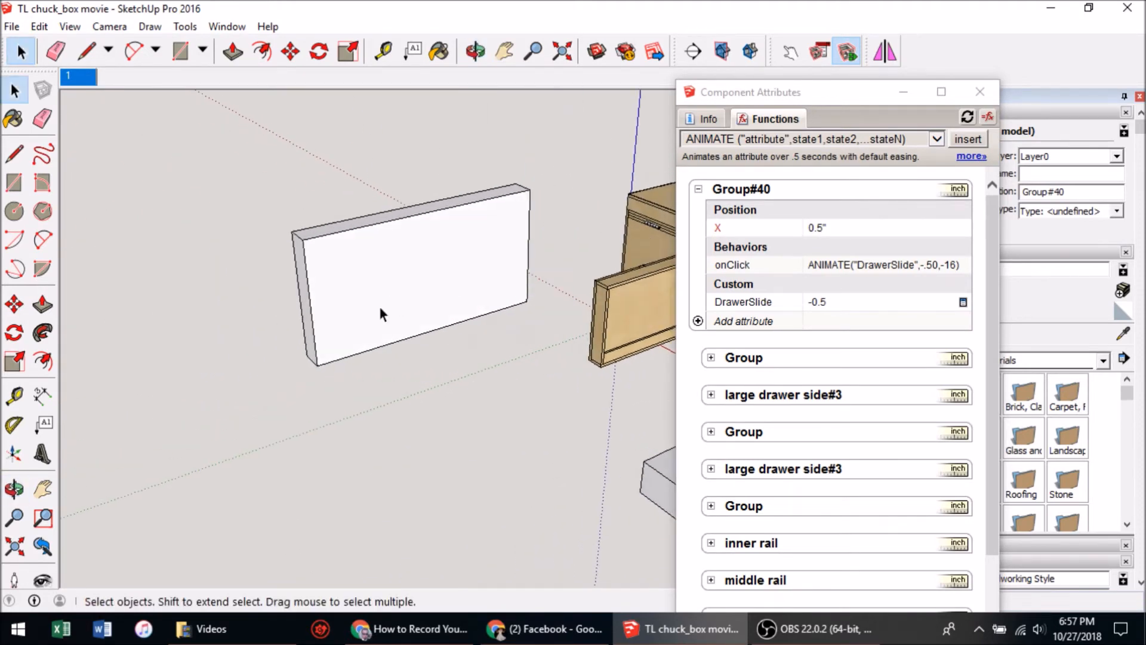
click(350, 318)
right_click(343, 320)
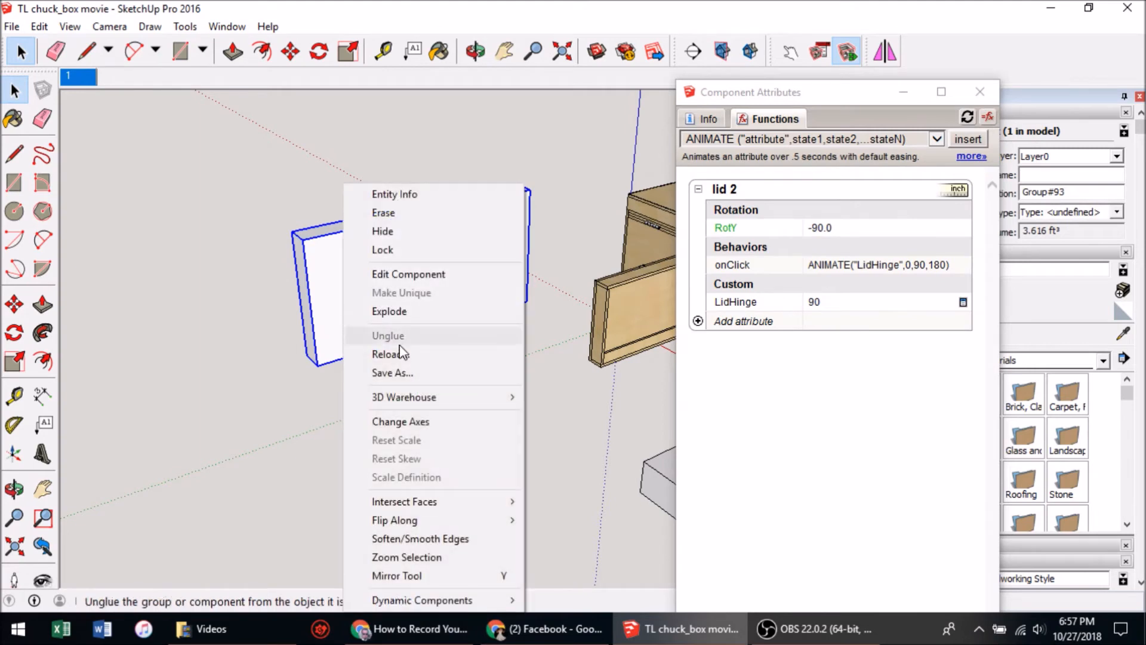
click(430, 422)
scroll(322, 353, up, 6)
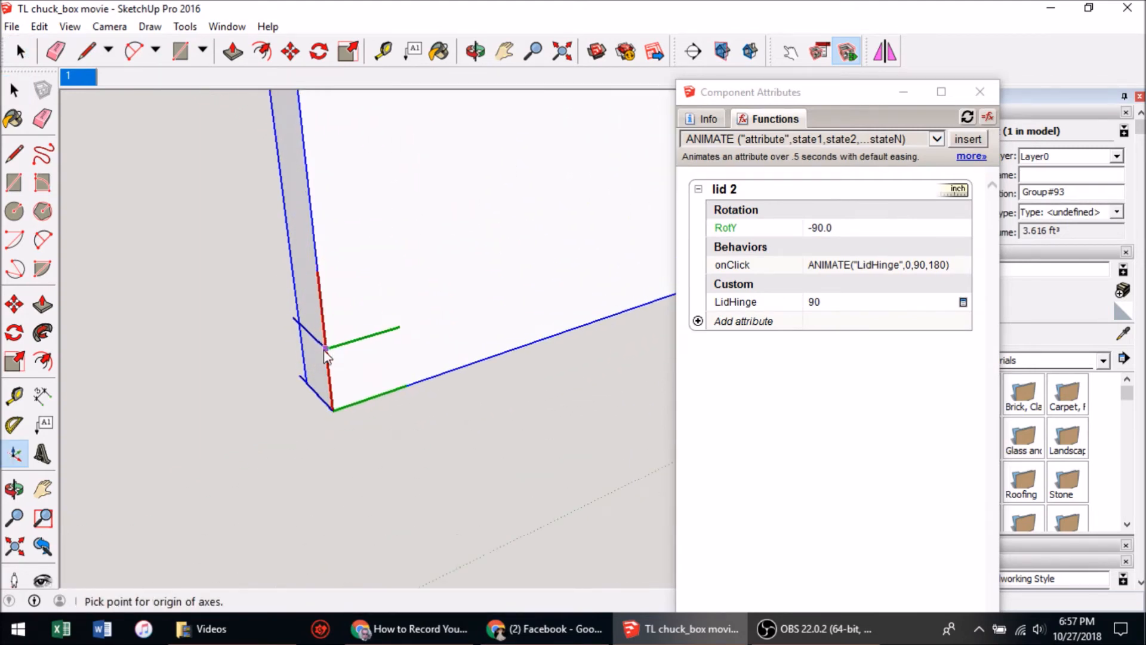
middle_drag(324, 349, 402, 298)
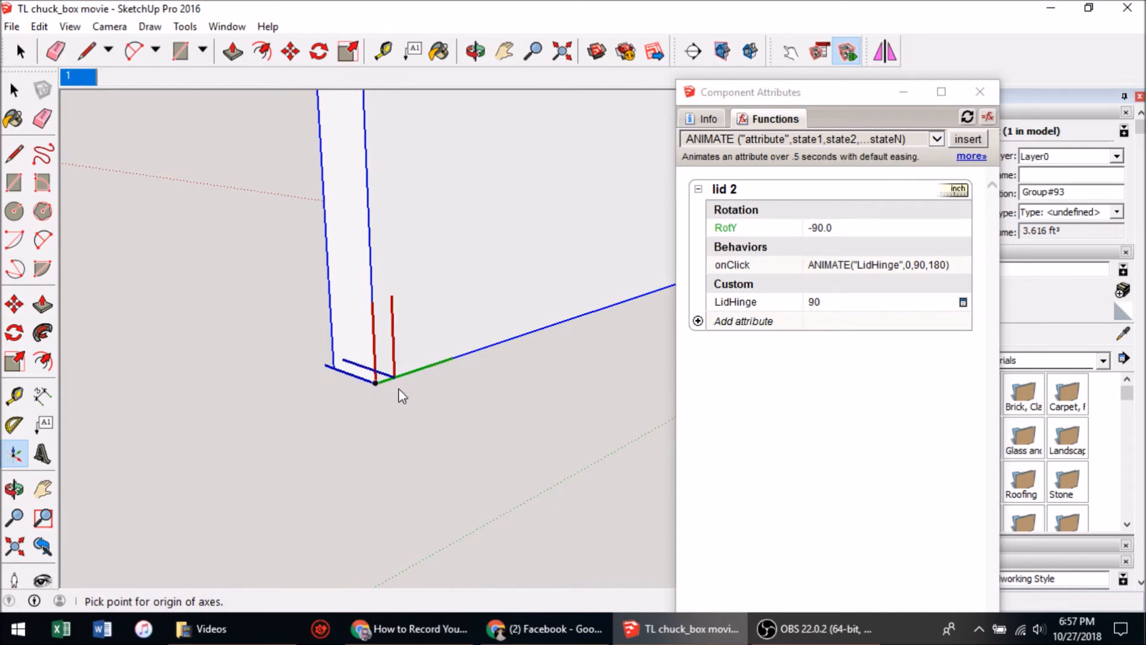
scroll(389, 384, down, 3)
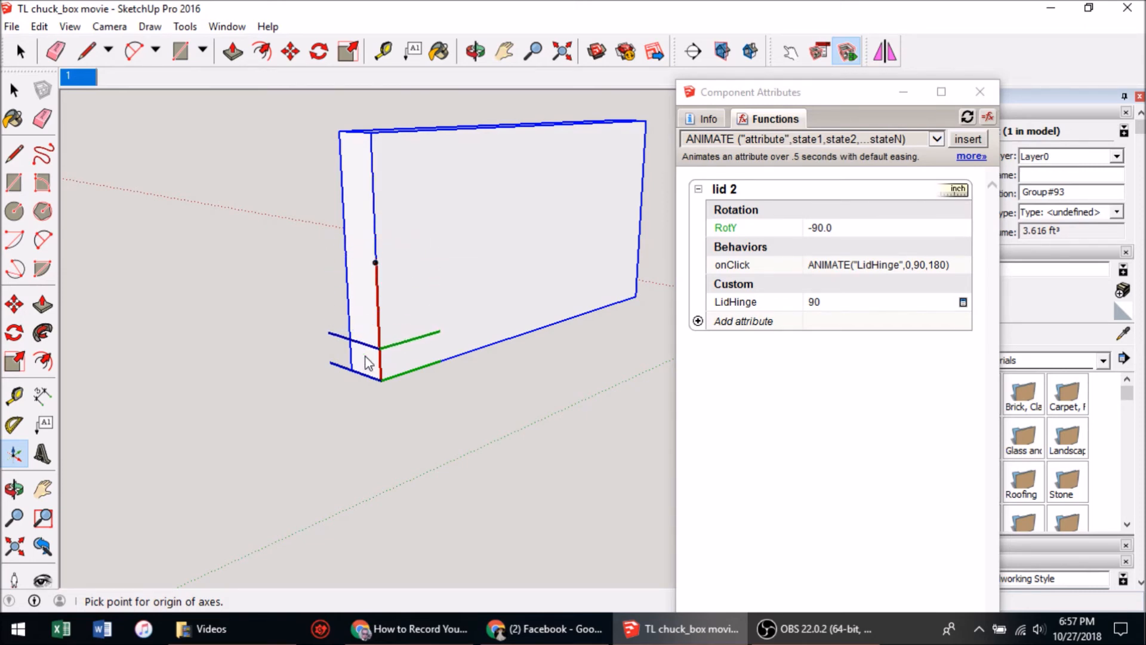
key(space)
scroll(452, 340, down, 2)
scroll(453, 347, up, 1)
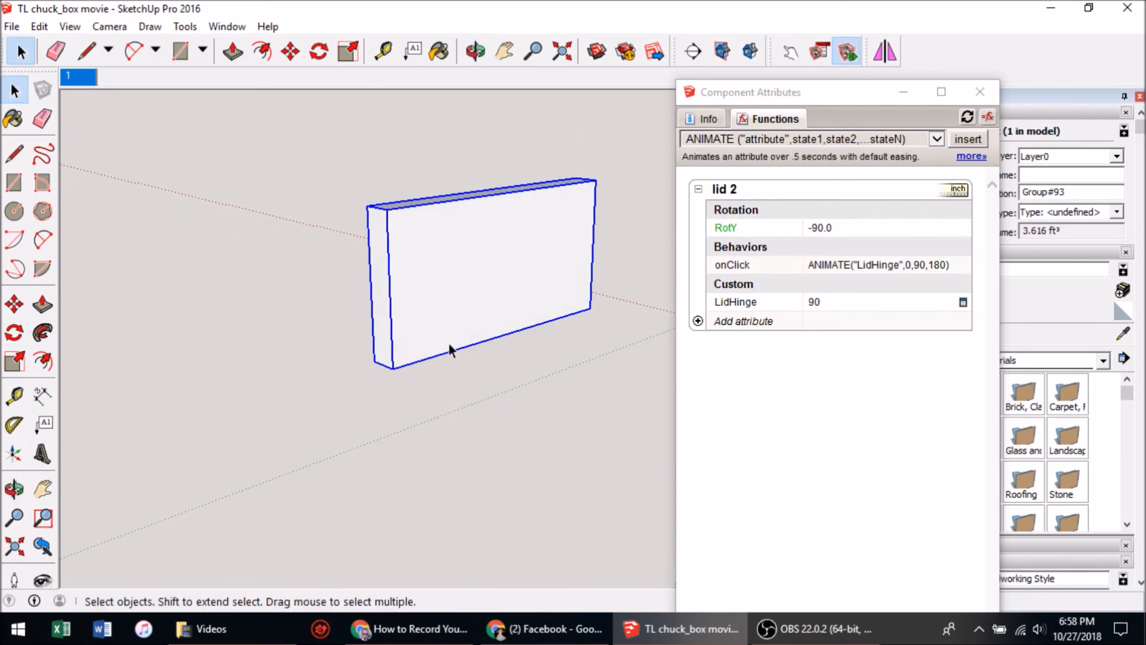